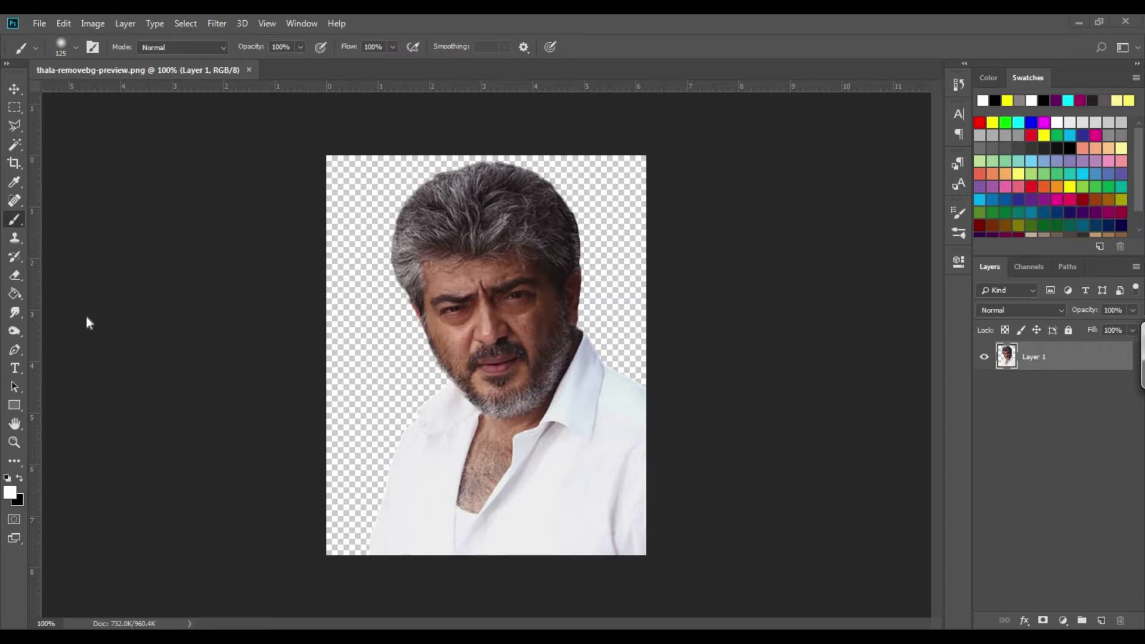
# Step: Activate the Smudge tool and choose the Round Curve Low Bristle Percent preset from the digital painting brushes
pyautogui.click(16, 312)
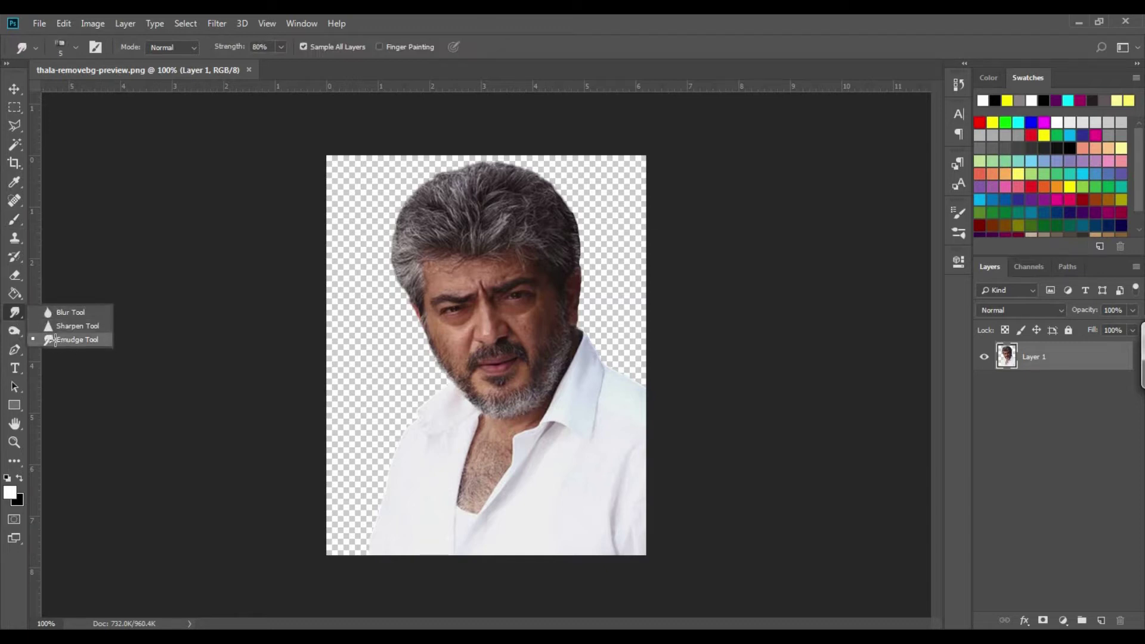
pyautogui.click(55, 339)
pyautogui.click(75, 47)
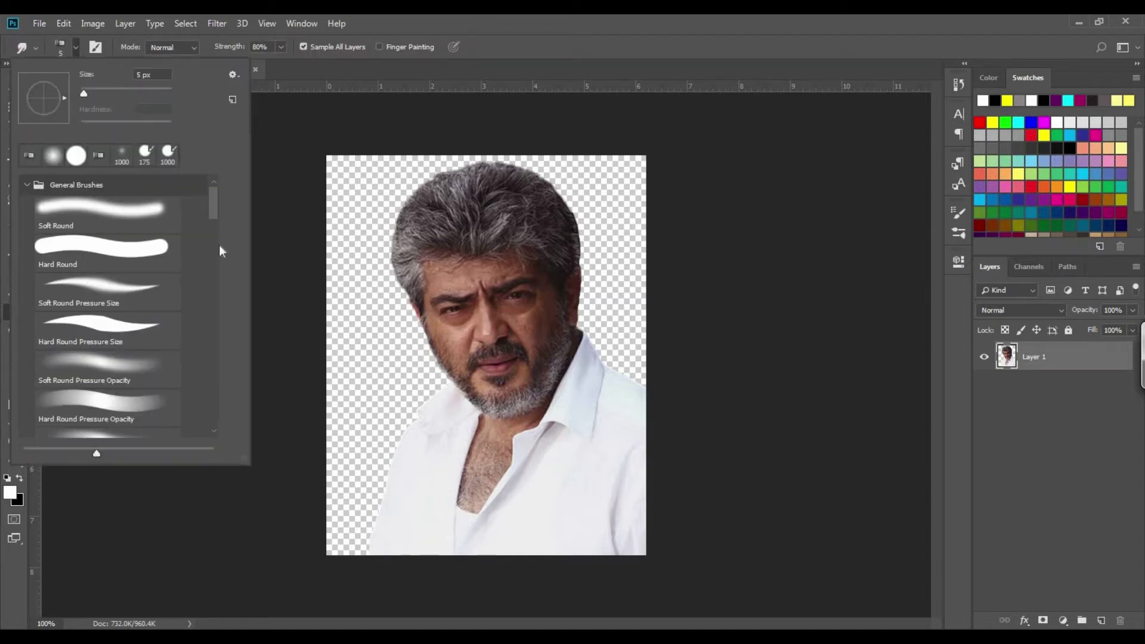
pyautogui.scroll(-15, 216, 236)
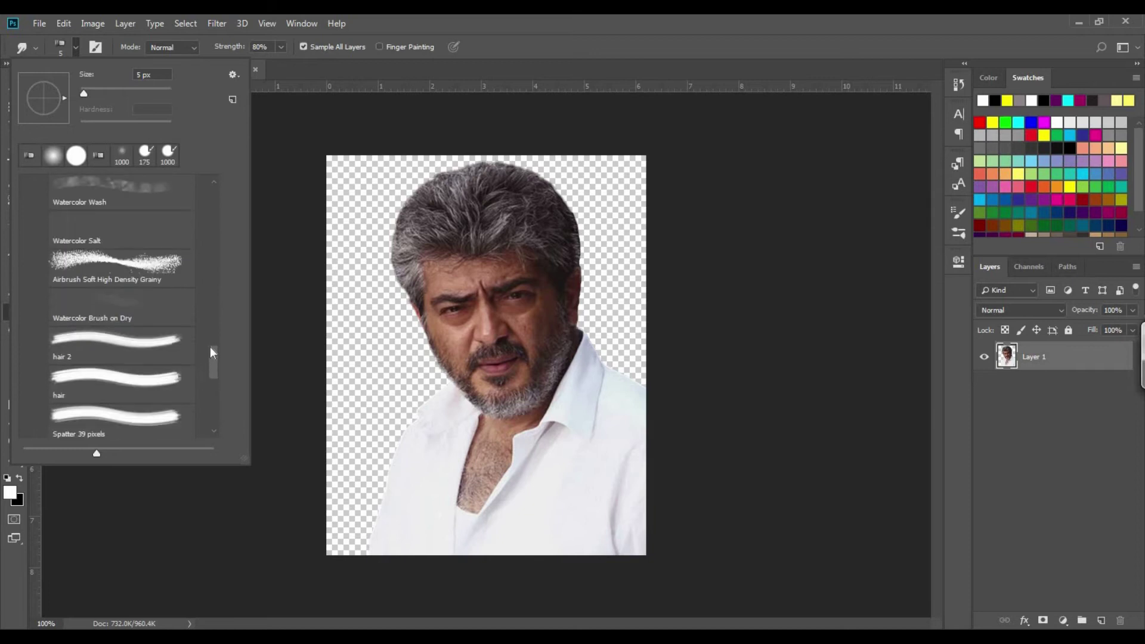
pyautogui.scroll(3, 216, 310)
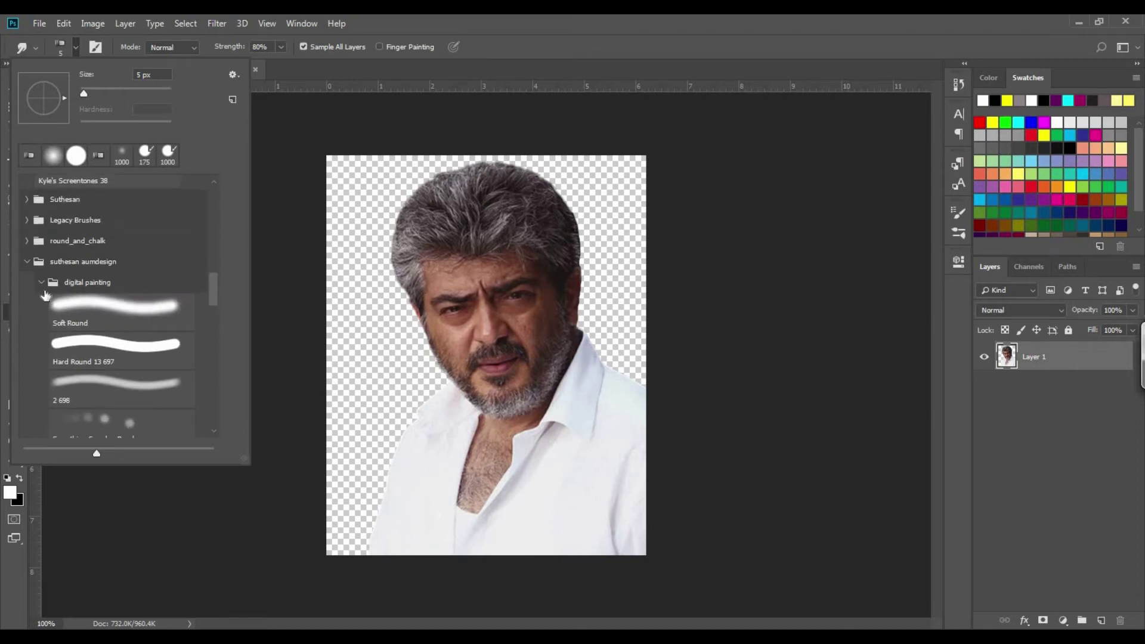
pyautogui.click(44, 286)
pyautogui.click(44, 286)
pyautogui.moveTo(213, 294); pyautogui.dragTo(215, 306)
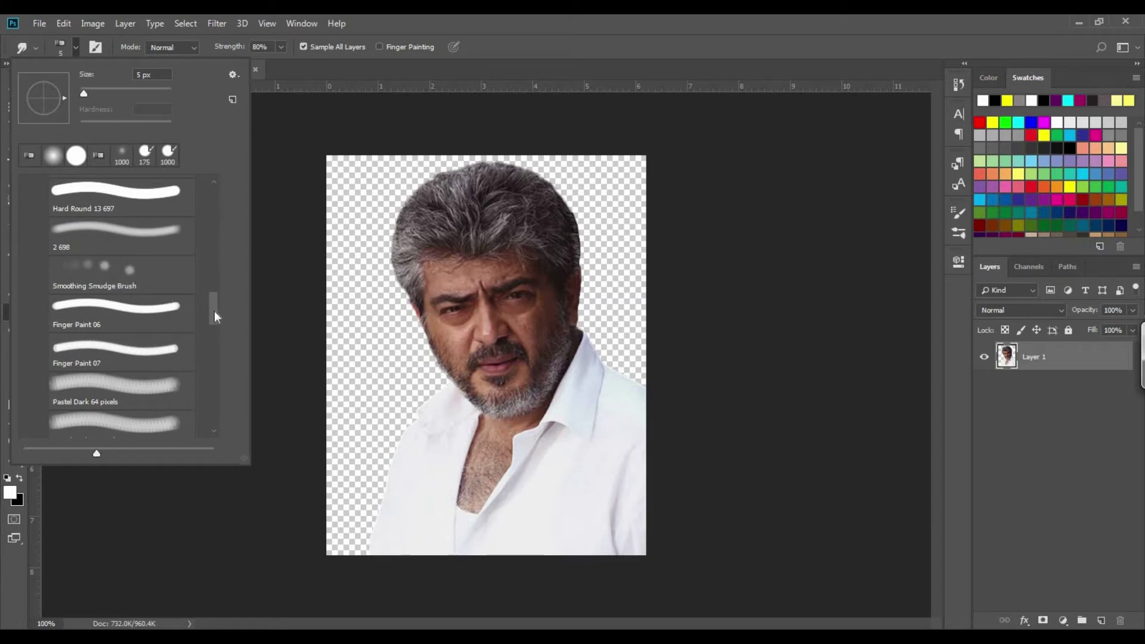
pyautogui.scroll(-6, 215, 316)
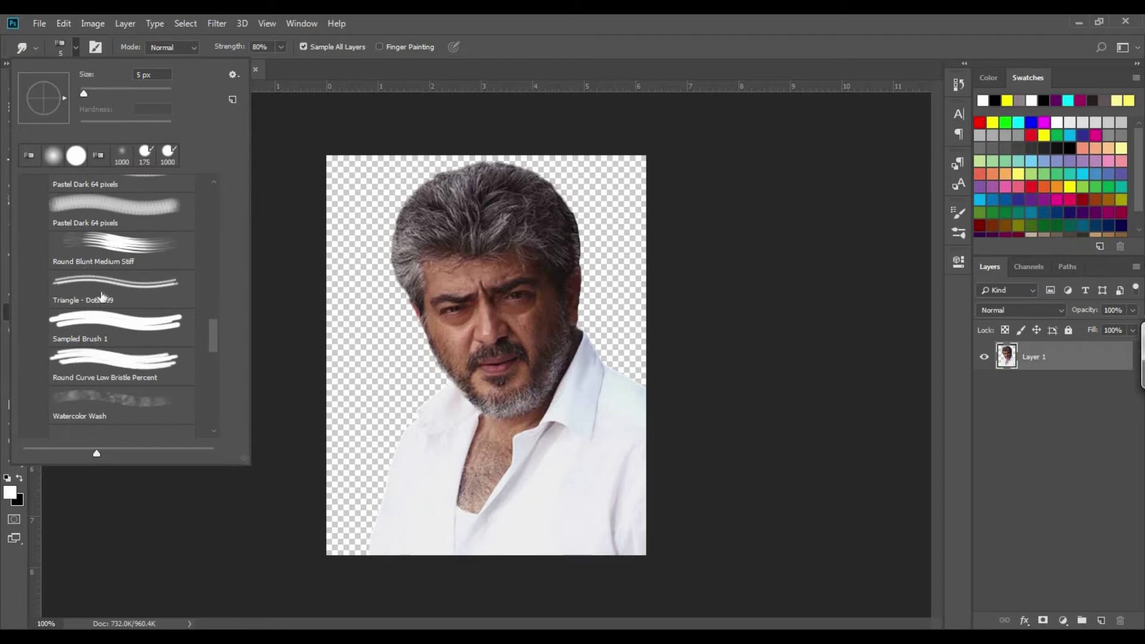
pyautogui.click(141, 372)
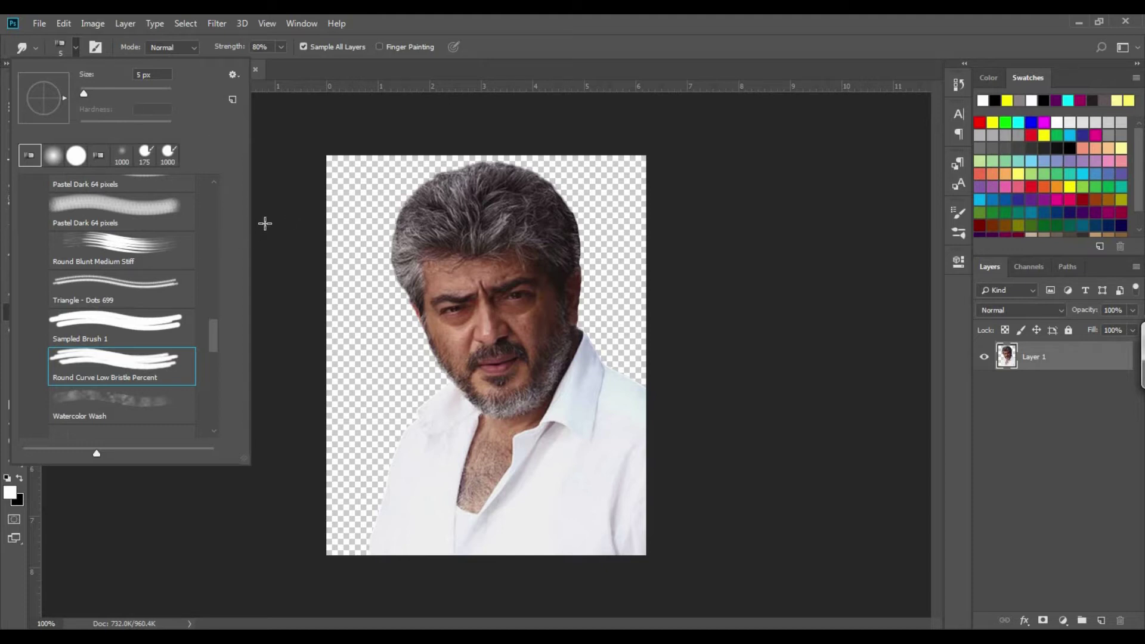
pyautogui.click(250, 70)
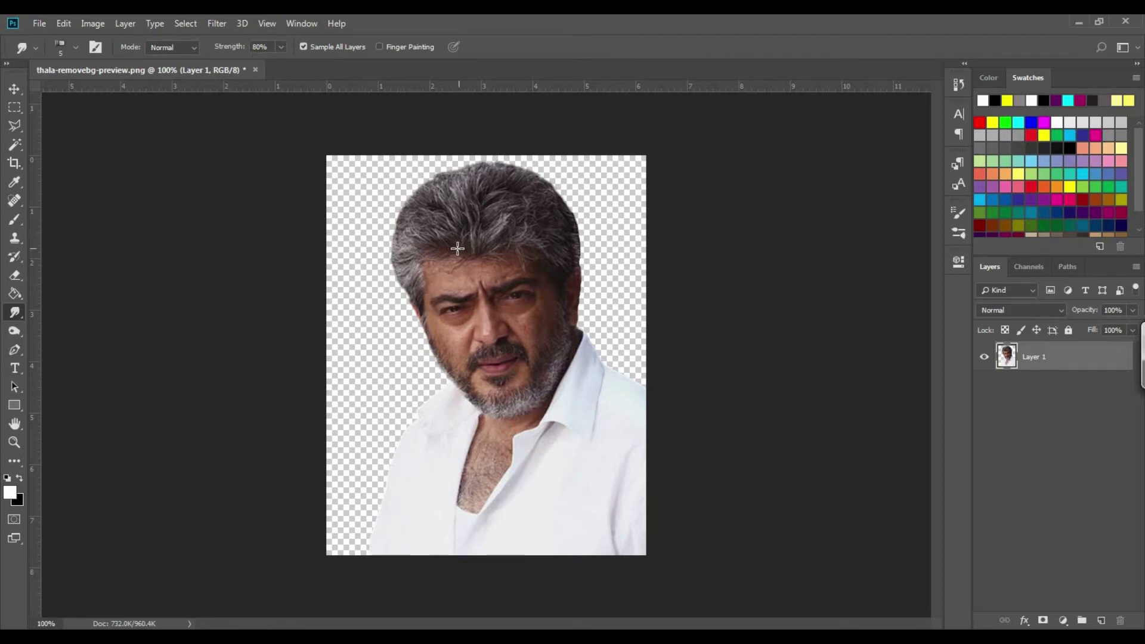
# Step: Smudge the hair along its natural strand direction over the front, sides and crown with an 8 px brush
pyautogui.hotkey('ctrl', '+')
pyautogui.hotkey('ctrl', '+')
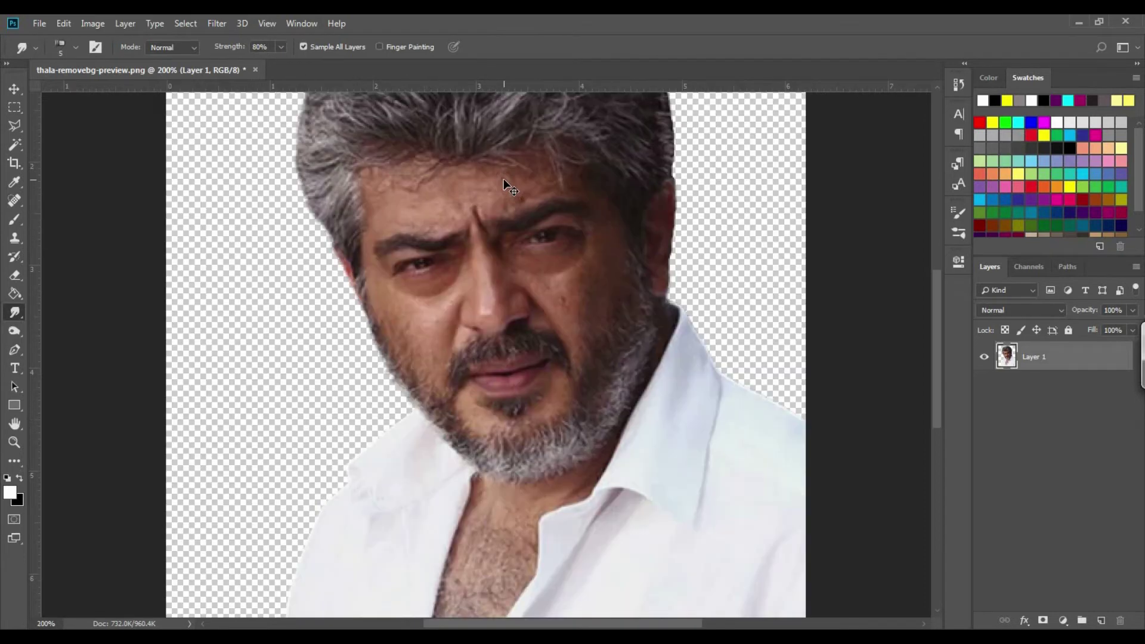
pyautogui.moveTo(934, 335); pyautogui.dragTo(935, 258)
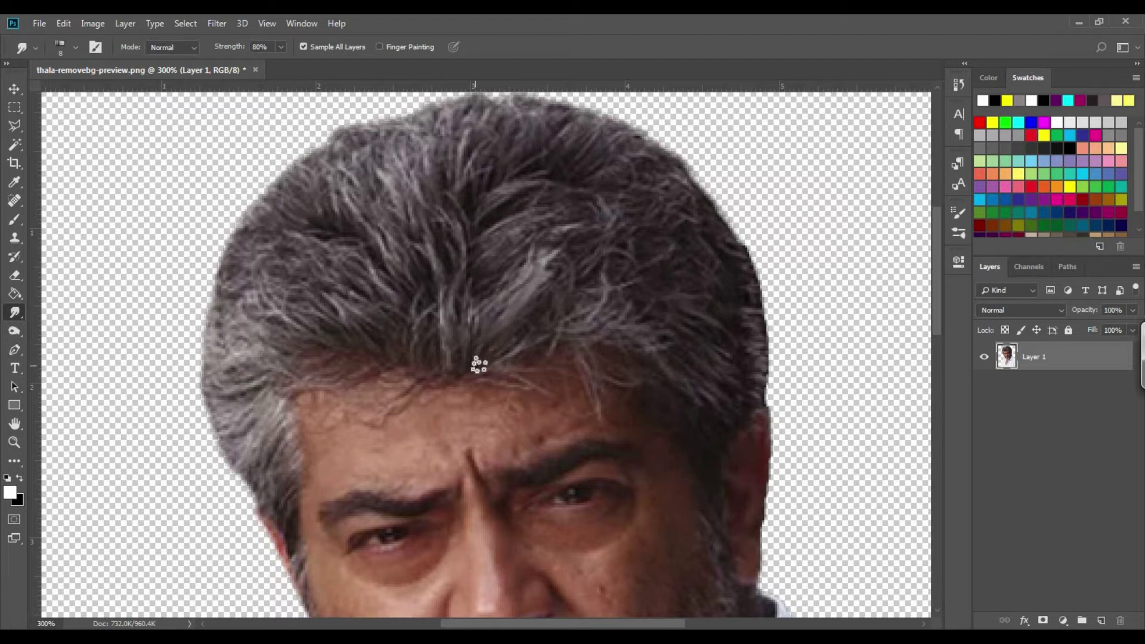
pyautogui.moveTo(534, 263)
pyautogui.mouseDown()
pyautogui.moveTo(482, 334)
pyautogui.moveTo(514, 227)
pyautogui.moveTo(505, 283)
pyautogui.moveTo(481, 323)
pyautogui.moveTo(512, 300)
pyautogui.moveTo(526, 236)
pyautogui.moveTo(553, 317)
pyautogui.moveTo(492, 350)
pyautogui.moveTo(551, 258)
pyautogui.moveTo(542, 315)
pyautogui.moveTo(504, 357)
pyautogui.moveTo(584, 250)
pyautogui.moveTo(584, 295)
pyautogui.moveTo(521, 339)
pyautogui.moveTo(534, 339)
pyautogui.moveTo(575, 255)
pyautogui.moveTo(566, 326)
pyautogui.moveTo(541, 341)
pyautogui.moveTo(590, 253)
pyautogui.moveTo(558, 338)
pyautogui.moveTo(607, 298)
pyautogui.moveTo(579, 341)
pyautogui.moveTo(613, 292)
pyautogui.moveTo(582, 343)
pyautogui.moveTo(642, 282)
pyautogui.moveTo(592, 339)
pyautogui.moveTo(621, 339)
pyautogui.moveTo(645, 301)
pyautogui.moveTo(598, 342)
pyautogui.moveTo(662, 328)
pyautogui.moveTo(670, 302)
pyautogui.mouseUp()
pyautogui.moveTo(460, 355)
pyautogui.mouseDown()
pyautogui.moveTo(454, 239)
pyautogui.moveTo(471, 350)
pyautogui.moveTo(448, 249)
pyautogui.moveTo(440, 374)
pyautogui.moveTo(428, 261)
pyautogui.moveTo(434, 374)
pyautogui.moveTo(413, 340)
pyautogui.moveTo(423, 305)
pyautogui.moveTo(440, 363)
pyautogui.moveTo(426, 355)
pyautogui.moveTo(430, 285)
pyautogui.moveTo(444, 352)
pyautogui.moveTo(432, 279)
pyautogui.moveTo(448, 312)
pyautogui.moveTo(436, 373)
pyautogui.moveTo(407, 352)
pyautogui.moveTo(377, 280)
pyautogui.moveTo(408, 325)
pyautogui.moveTo(384, 261)
pyautogui.moveTo(407, 296)
pyautogui.moveTo(359, 223)
pyautogui.moveTo(413, 285)
pyautogui.moveTo(369, 200)
pyautogui.moveTo(407, 271)
pyautogui.moveTo(400, 289)
pyautogui.moveTo(352, 193)
pyautogui.moveTo(414, 282)
pyautogui.moveTo(358, 174)
pyautogui.moveTo(389, 286)
pyautogui.moveTo(372, 345)
pyautogui.moveTo(387, 349)
pyautogui.moveTo(346, 252)
pyautogui.moveTo(389, 340)
pyautogui.moveTo(322, 258)
pyautogui.moveTo(385, 349)
pyautogui.moveTo(300, 291)
pyautogui.moveTo(381, 326)
pyautogui.moveTo(354, 297)
pyautogui.moveTo(363, 278)
pyautogui.moveTo(433, 331)
pyautogui.moveTo(395, 357)
pyautogui.moveTo(349, 348)
pyautogui.moveTo(360, 349)
pyautogui.moveTo(305, 304)
pyautogui.moveTo(352, 336)
pyautogui.moveTo(292, 282)
pyautogui.moveTo(328, 343)
pyautogui.moveTo(276, 302)
pyautogui.moveTo(315, 343)
pyautogui.moveTo(262, 318)
pyautogui.moveTo(301, 349)
pyautogui.moveTo(258, 279)
pyautogui.mouseUp()
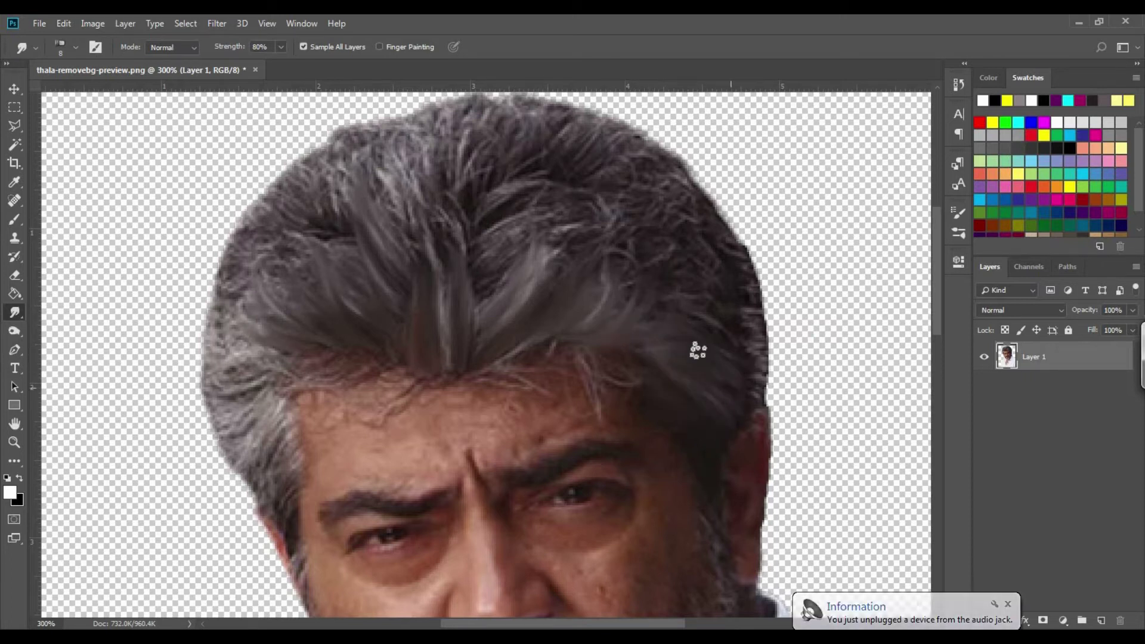
pyautogui.moveTo(245, 390)
pyautogui.mouseDown()
pyautogui.moveTo(289, 534)
pyautogui.moveTo(279, 366)
pyautogui.moveTo(244, 339)
pyautogui.moveTo(244, 406)
pyautogui.moveTo(286, 261)
pyautogui.moveTo(331, 247)
pyautogui.moveTo(334, 203)
pyautogui.moveTo(392, 185)
pyautogui.moveTo(425, 263)
pyautogui.moveTo(457, 214)
pyautogui.moveTo(420, 178)
pyautogui.moveTo(456, 165)
pyautogui.moveTo(475, 218)
pyautogui.moveTo(588, 197)
pyautogui.moveTo(497, 248)
pyautogui.moveTo(486, 291)
pyautogui.moveTo(531, 253)
pyautogui.moveTo(650, 287)
pyautogui.moveTo(659, 261)
pyautogui.moveTo(608, 210)
pyautogui.moveTo(742, 292)
pyautogui.moveTo(554, 314)
pyautogui.moveTo(550, 223)
pyautogui.moveTo(593, 175)
pyautogui.moveTo(659, 183)
pyautogui.moveTo(453, 174)
pyautogui.mouseUp()
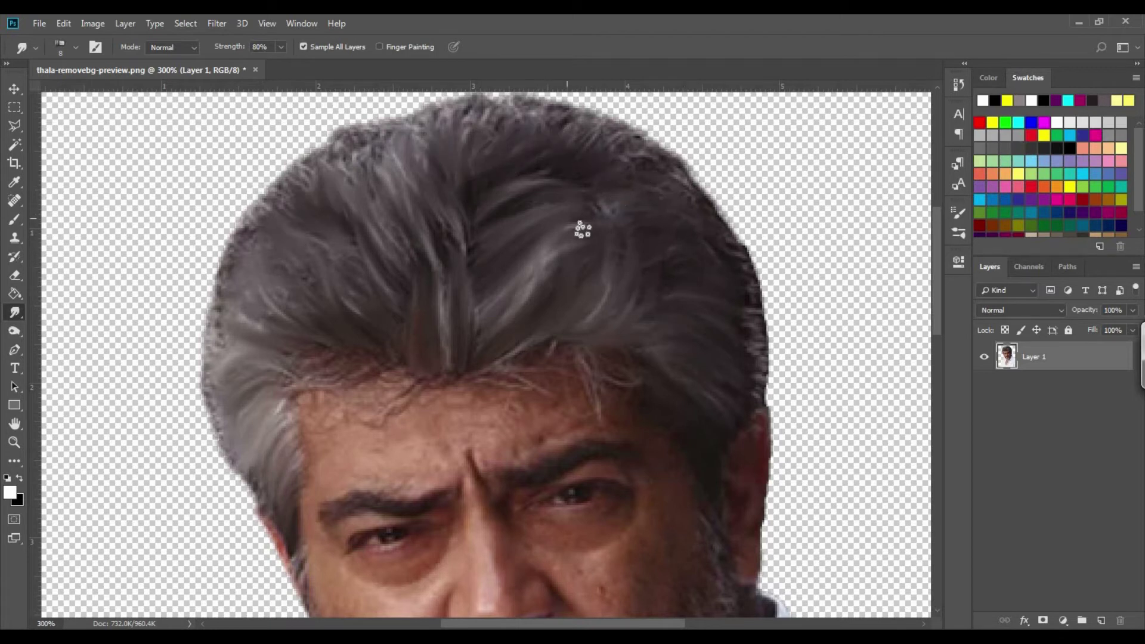
# Step: Smudge the outer edges of the hair on both sides and the crown, reducing the brush size to 6 px
pyautogui.moveTo(757, 384)
pyautogui.mouseDown()
pyautogui.moveTo(747, 354)
pyautogui.moveTo(780, 293)
pyautogui.moveTo(756, 314)
pyautogui.moveTo(767, 372)
pyautogui.moveTo(762, 310)
pyautogui.moveTo(737, 234)
pyautogui.mouseUp()
pyautogui.press('[')
pyautogui.press('[')
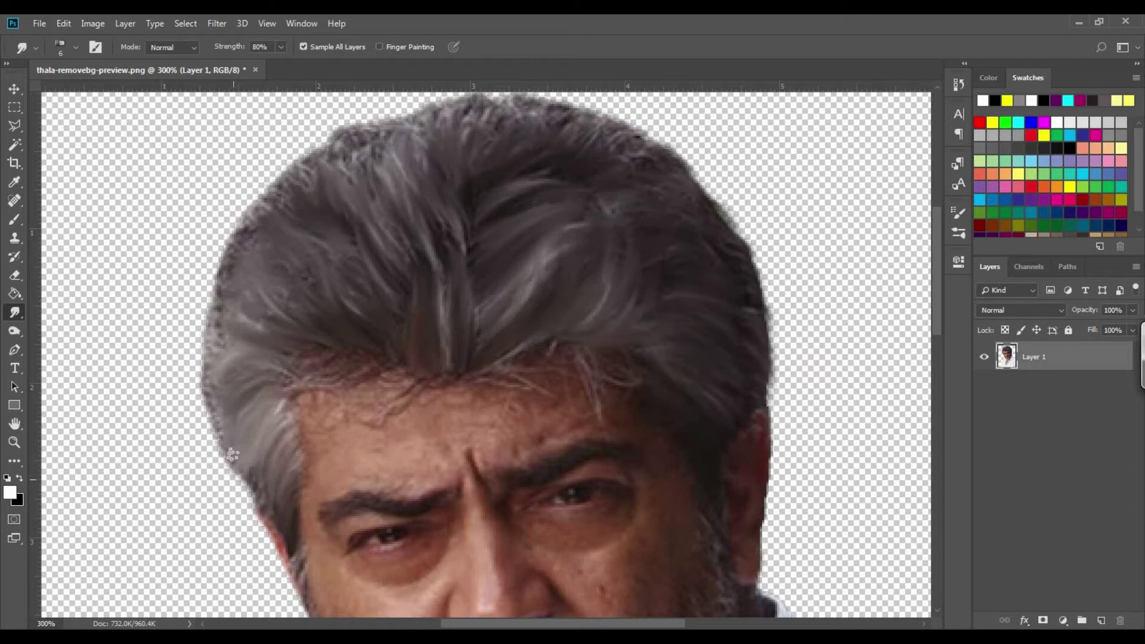
pyautogui.moveTo(221, 253)
pyautogui.mouseDown()
pyautogui.moveTo(279, 201)
pyautogui.moveTo(316, 145)
pyautogui.moveTo(379, 147)
pyautogui.moveTo(426, 115)
pyautogui.moveTo(480, 127)
pyautogui.moveTo(525, 88)
pyautogui.moveTo(564, 92)
pyautogui.moveTo(591, 152)
pyautogui.moveTo(650, 162)
pyautogui.moveTo(708, 215)
pyautogui.mouseUp()
pyautogui.hotkey('ctrl', '1')
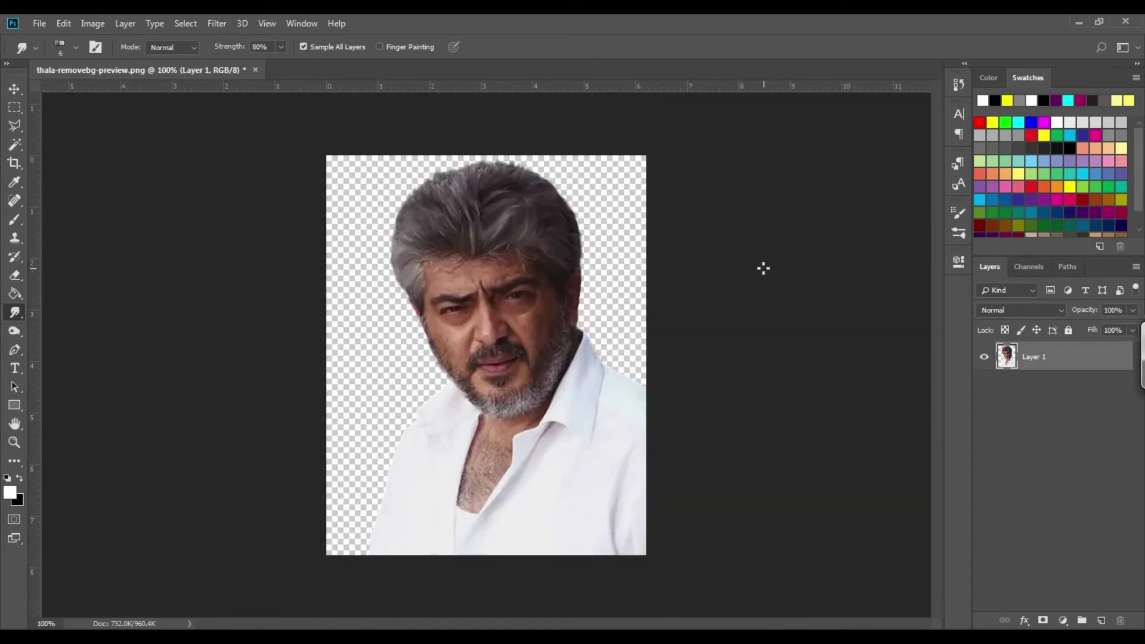
# Step: Add a new layer above the portrait and choose the Brush tool with the Round Blunt Medium Stiff preset
pyautogui.hotkey('ctrl', 'shift', 'alt', 'n')
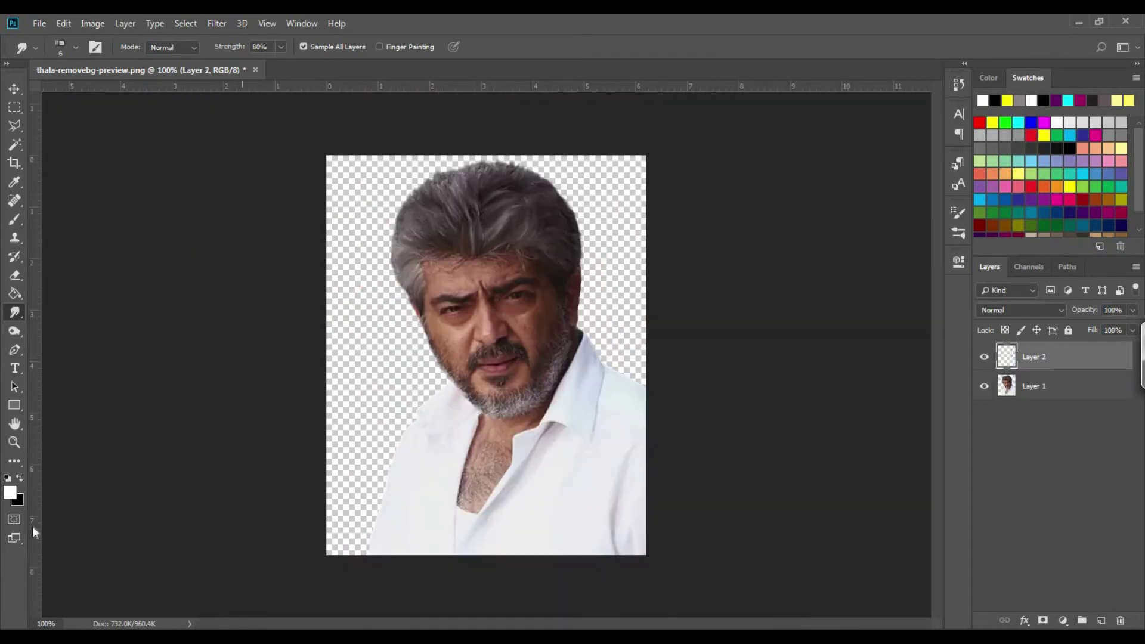
pyautogui.click(14, 220)
pyautogui.click(75, 47)
pyautogui.moveTo(213, 224); pyautogui.dragTo(212, 338)
pyautogui.click(108, 337)
pyautogui.click(75, 47)
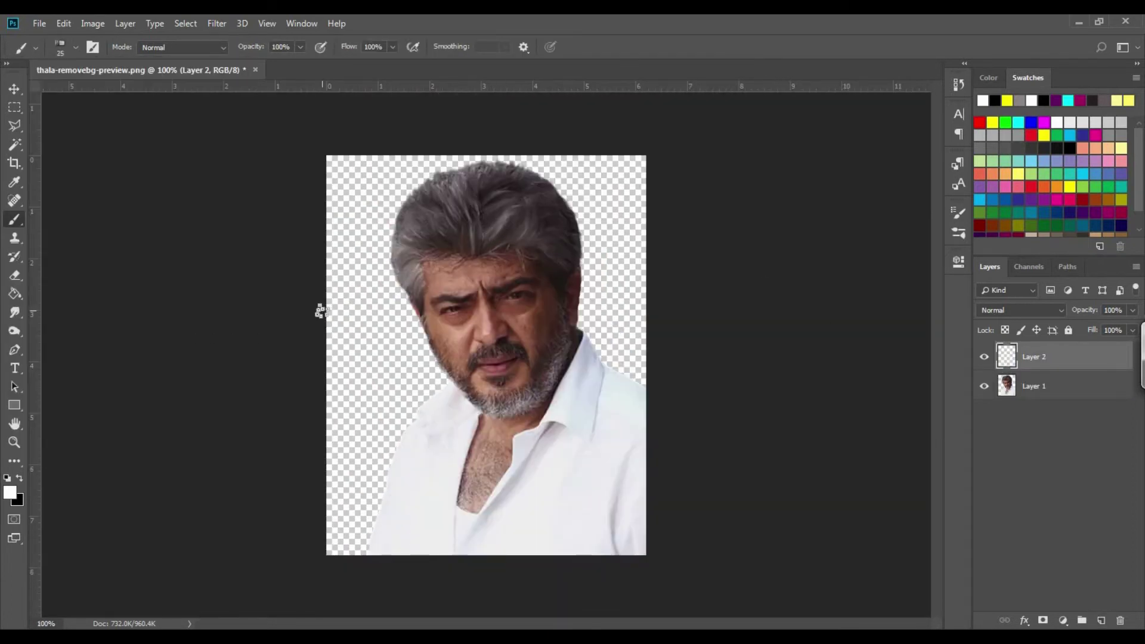
# Step: Try a white stroke on the front hair, undo it and reduce the brush size to 7 px
pyautogui.moveTo(473, 218); pyautogui.dragTo(475, 250)
pyautogui.hotkey('ctrl', 'z')
pyautogui.press('[')
pyautogui.press('[')
pyautogui.press('[')
pyautogui.press('[')
pyautogui.press('[')
pyautogui.press('[')
pyautogui.click(76, 48)
pyautogui.click(75, 47)
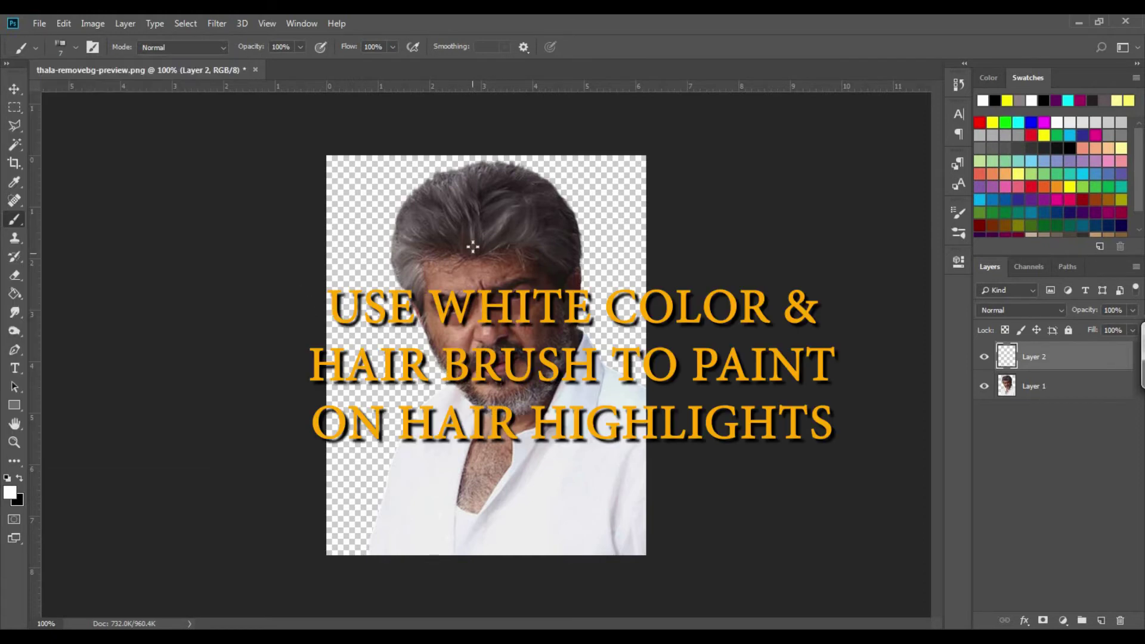
# Step: Undo another white test stroke on the hair and set the brush opacity to 68% and flow to 76%
pyautogui.hotkey('ctrl', '+')
pyautogui.hotkey('ctrl', '+')
pyautogui.moveTo(936, 352); pyautogui.dragTo(936, 267)
pyautogui.moveTo(444, 376); pyautogui.dragTo(434, 320)
pyautogui.hotkey('ctrl', 'z')
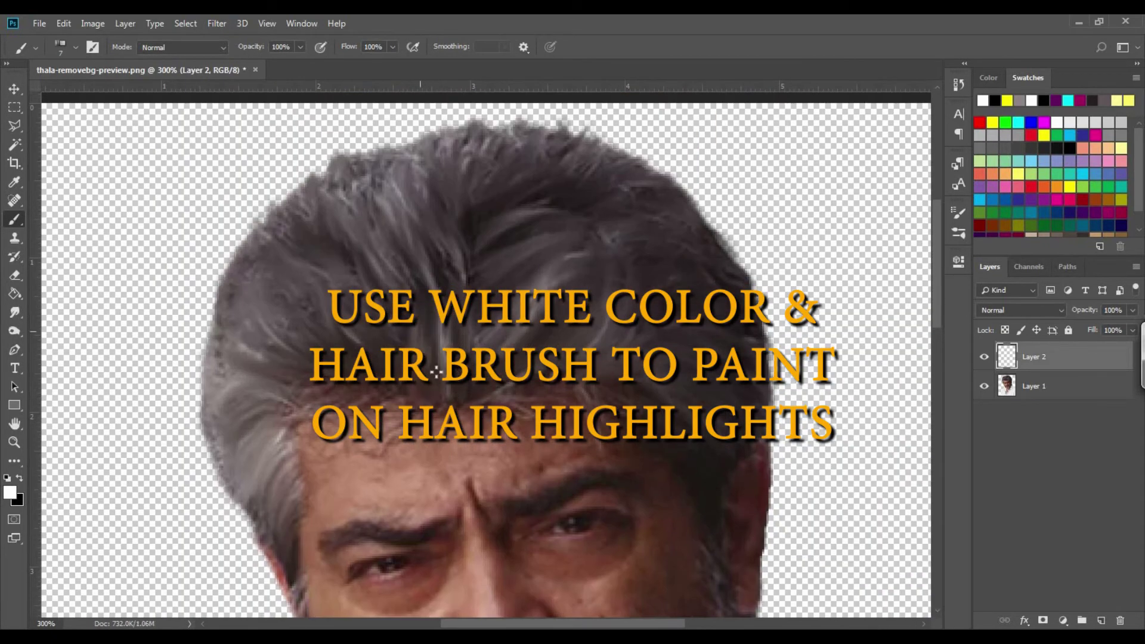
pyautogui.moveTo(261, 48); pyautogui.dragTo(242, 48)
pyautogui.moveTo(349, 47); pyautogui.dragTo(335, 47)
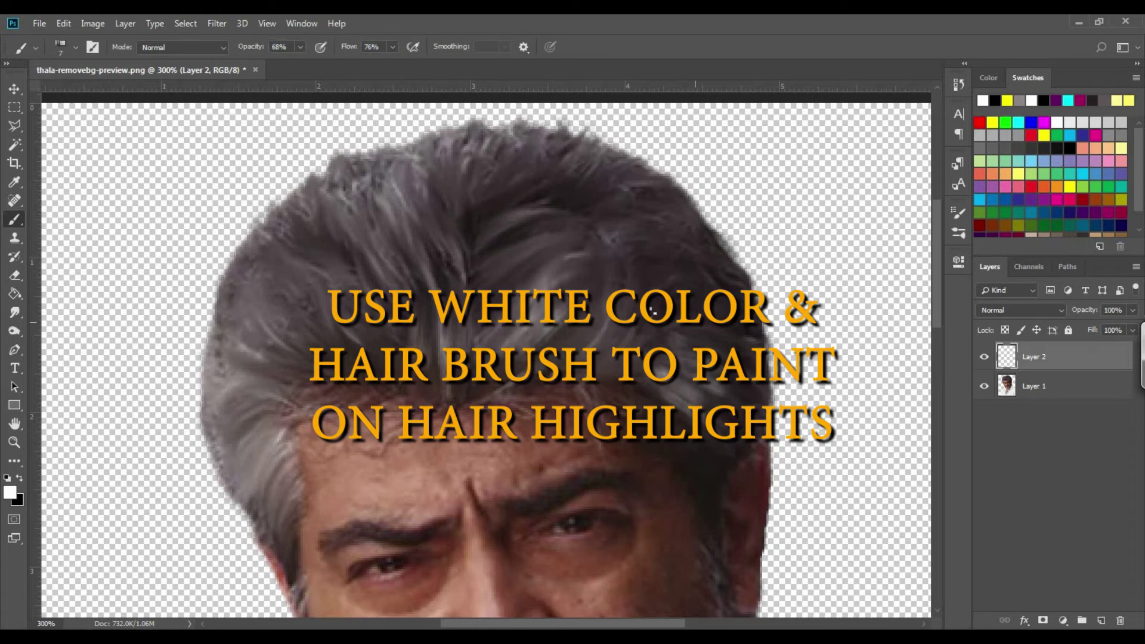
# Step: Paint white highlight strokes along the strands over the sides, front and crown of the hair on the new layer
pyautogui.moveTo(723, 291); pyautogui.dragTo(660, 263)
pyautogui.moveTo(504, 224); pyautogui.dragTo(553, 209)
pyautogui.moveTo(508, 262); pyautogui.dragTo(558, 238)
pyautogui.moveTo(420, 263)
pyautogui.mouseDown()
pyautogui.moveTo(395, 213)
pyautogui.moveTo(420, 197)
pyautogui.mouseUp()
pyautogui.moveTo(327, 369)
pyautogui.mouseDown()
pyautogui.moveTo(264, 323)
pyautogui.moveTo(301, 365)
pyautogui.mouseUp()
pyautogui.moveTo(343, 344); pyautogui.dragTo(293, 308)
pyautogui.moveTo(277, 417); pyautogui.dragTo(235, 455)
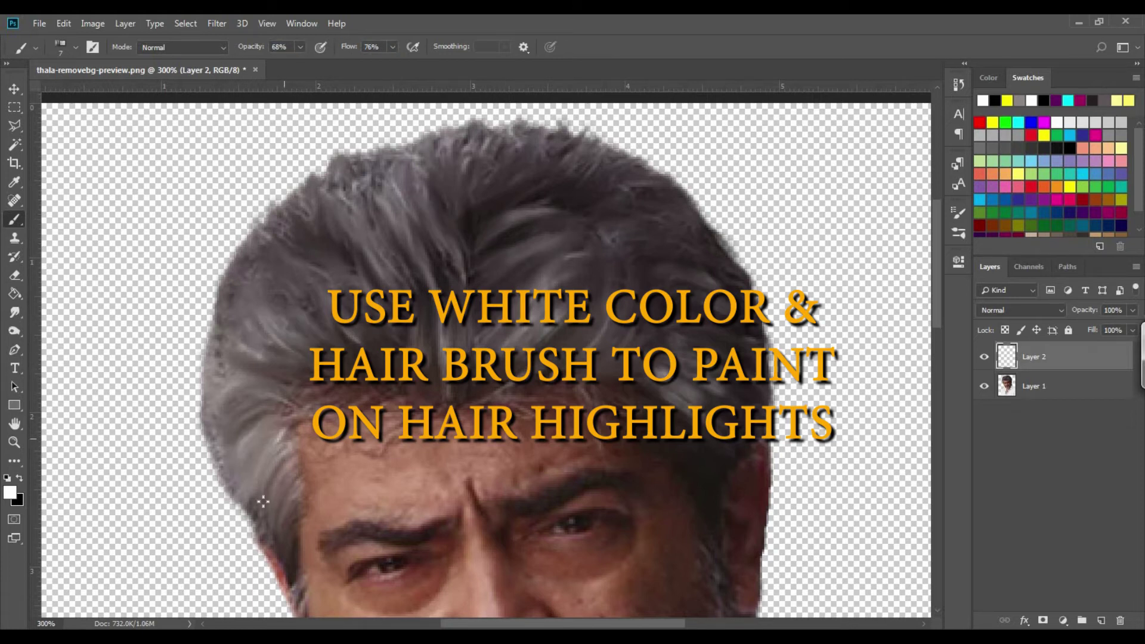
pyautogui.moveTo(330, 241); pyautogui.dragTo(302, 203)
pyautogui.moveTo(362, 215); pyautogui.dragTo(346, 183)
pyautogui.moveTo(451, 195); pyautogui.dragTo(446, 153)
pyautogui.moveTo(532, 181); pyautogui.dragTo(569, 164)
pyautogui.moveTo(618, 206); pyautogui.dragTo(693, 244)
pyautogui.press('e')
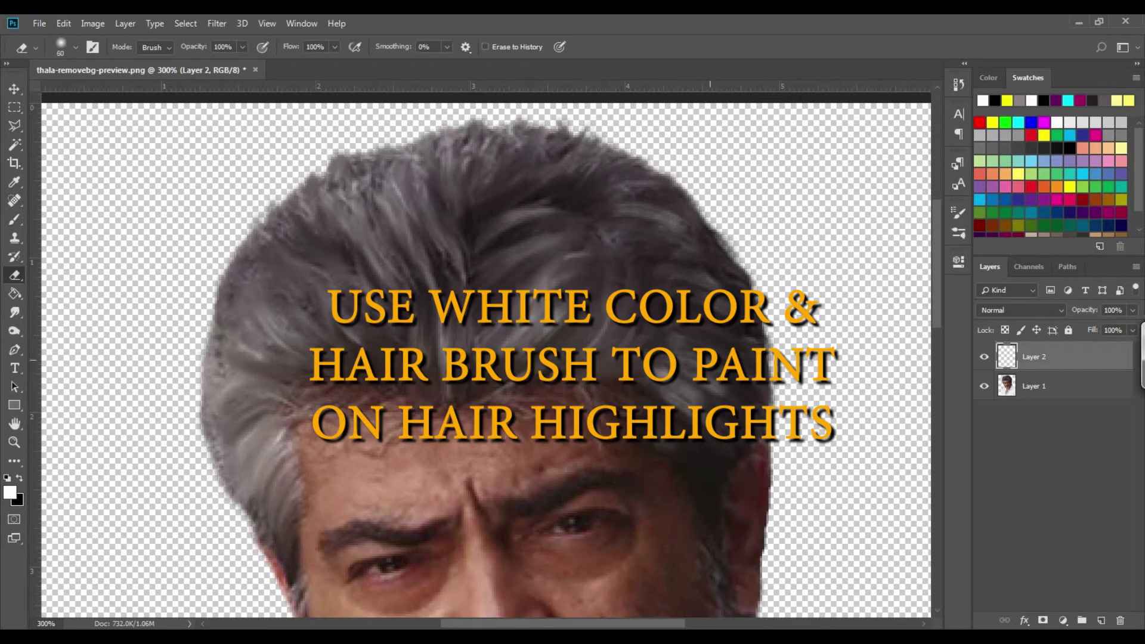
pyautogui.press('b')
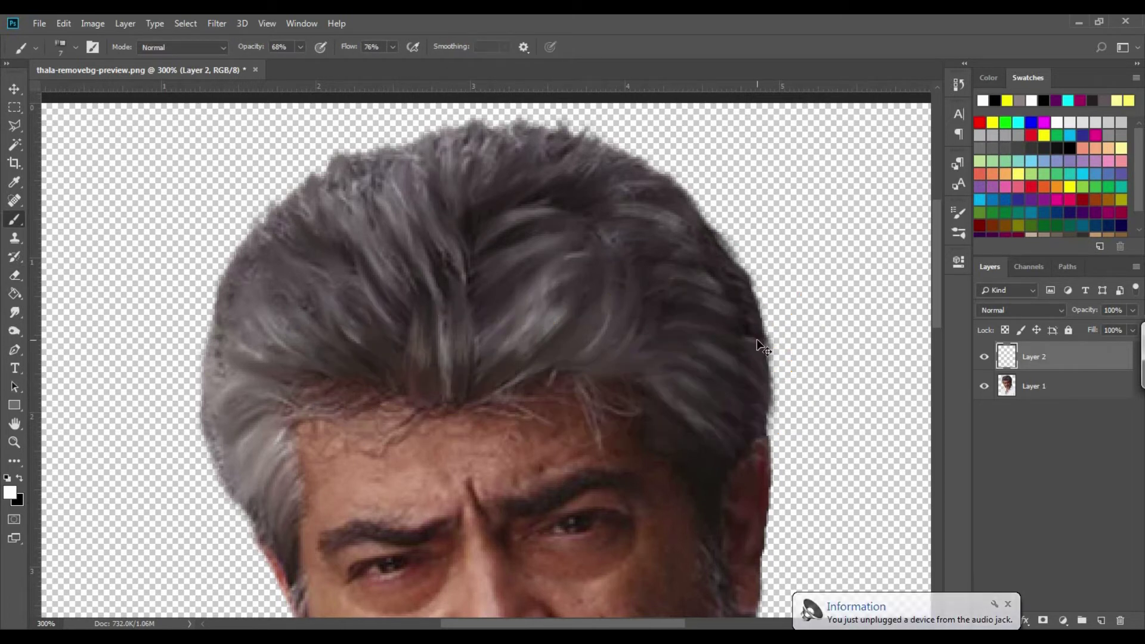
pyautogui.hotkey('ctrl', '-')
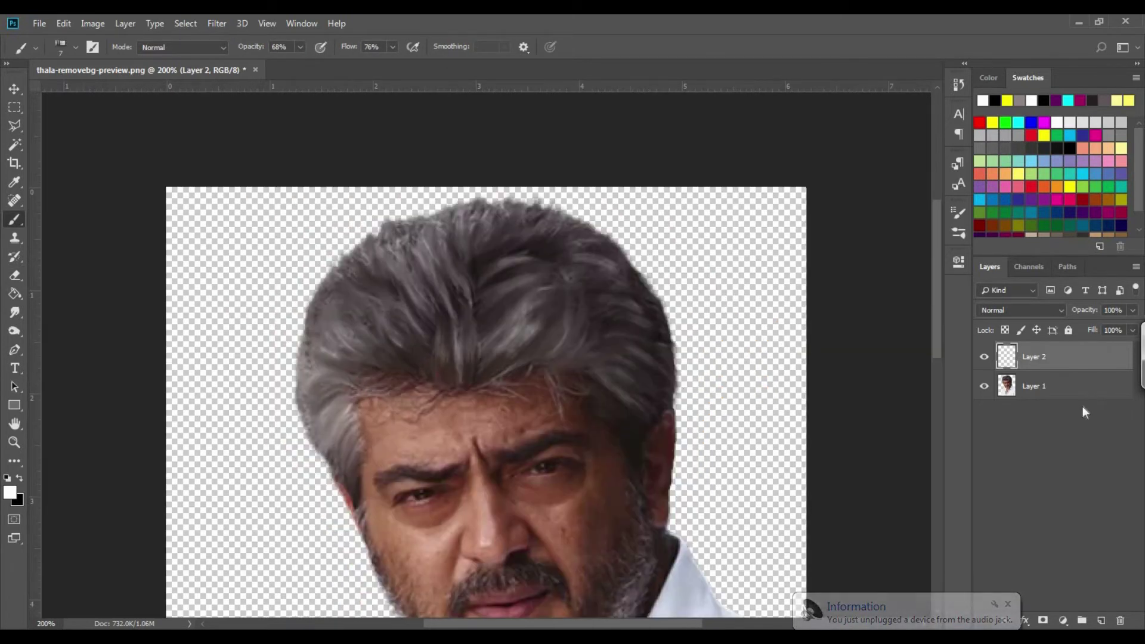
# Step: Add a new layer beneath the portrait layer and fill it with black as a background
pyautogui.click(1064, 387)
pyautogui.click(1101, 621)
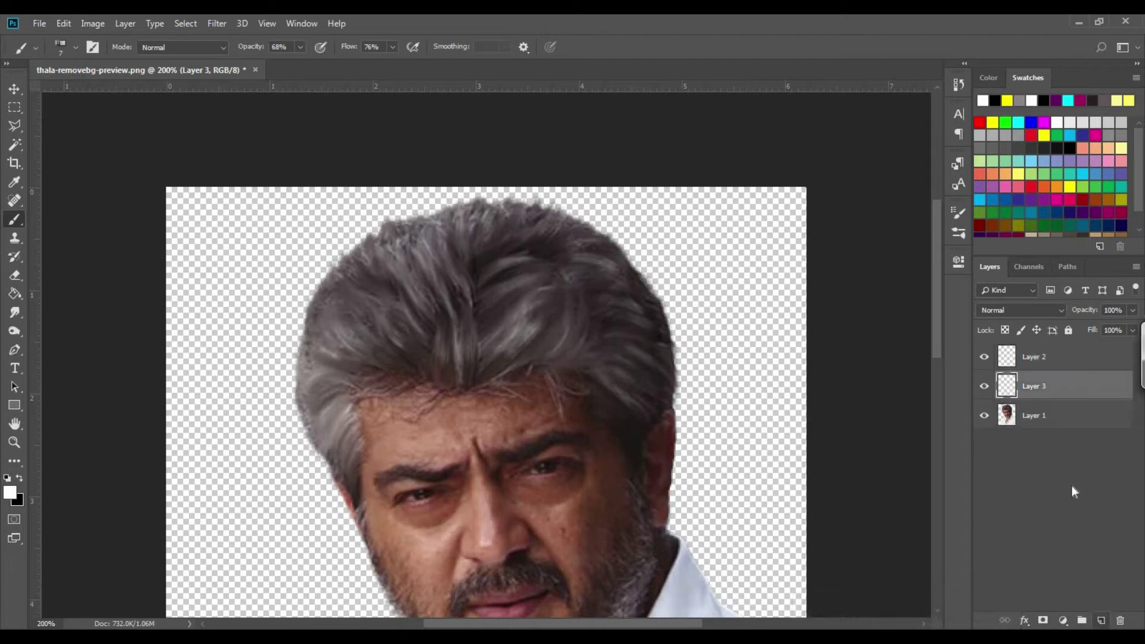
pyautogui.moveTo(1047, 397); pyautogui.dragTo(1066, 446)
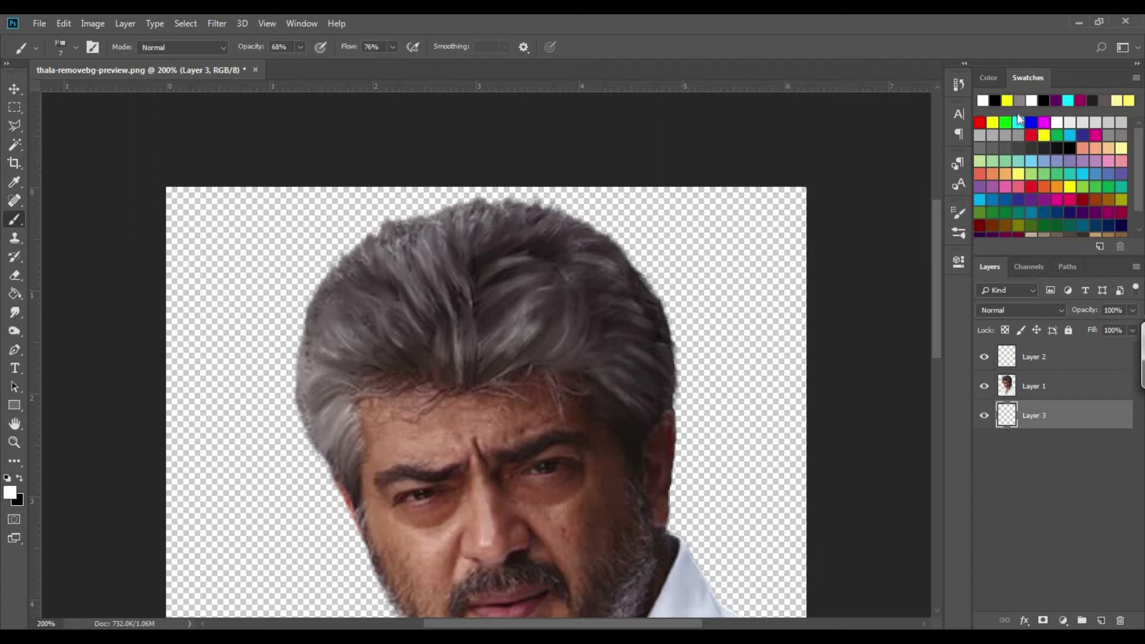
pyautogui.click(994, 100)
pyautogui.click(16, 294)
pyautogui.click(196, 373)
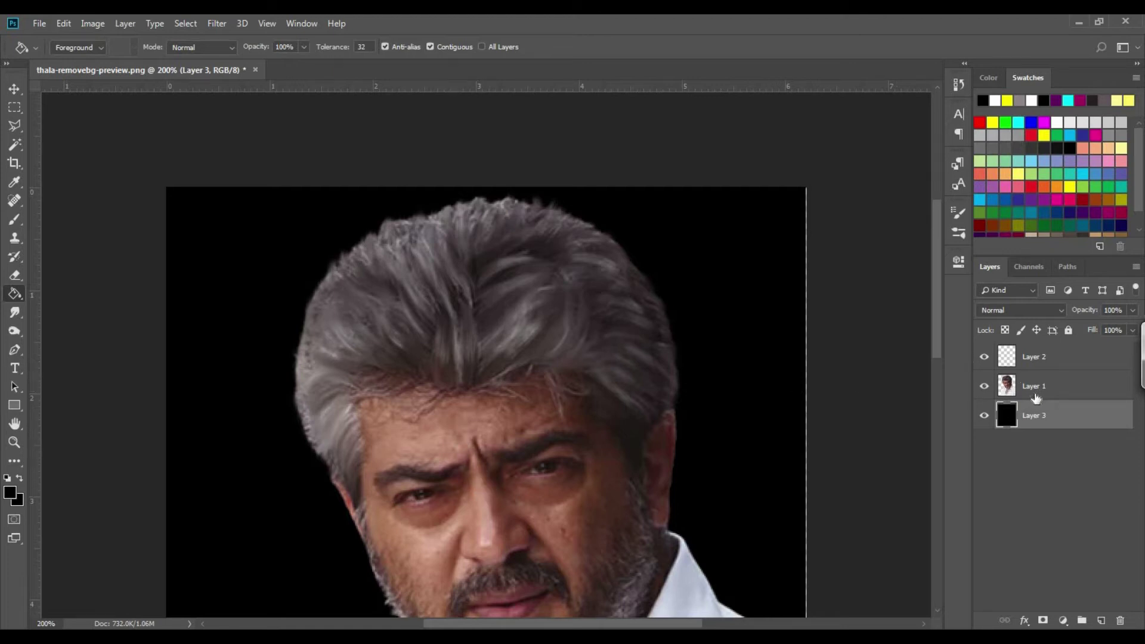
pyautogui.press('v')
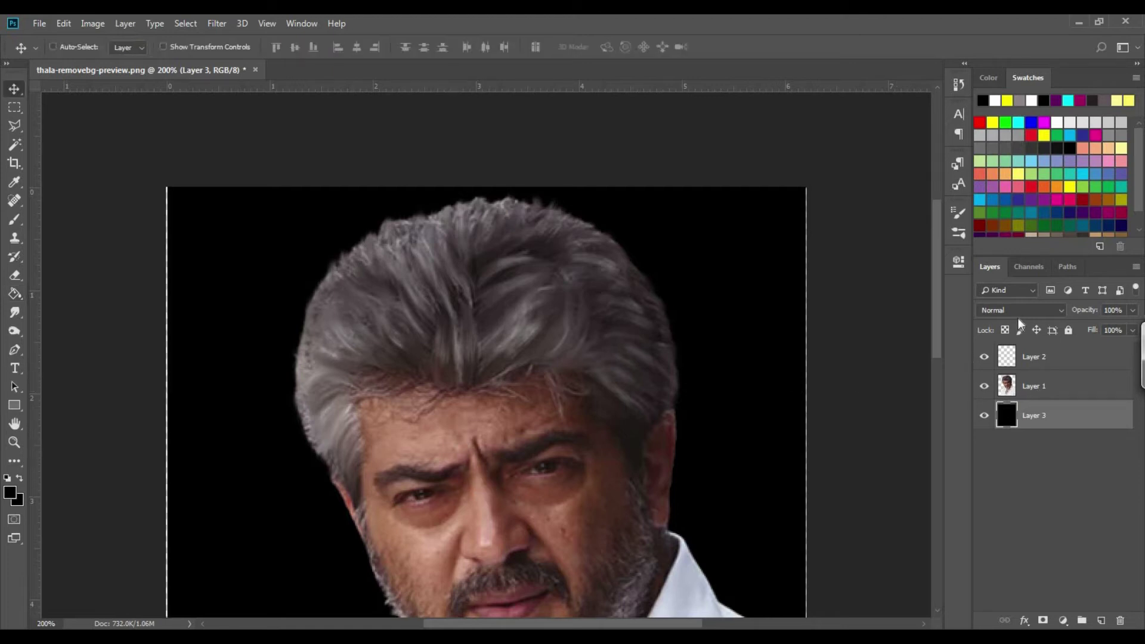
pyautogui.hotkey('ctrl', 'd')
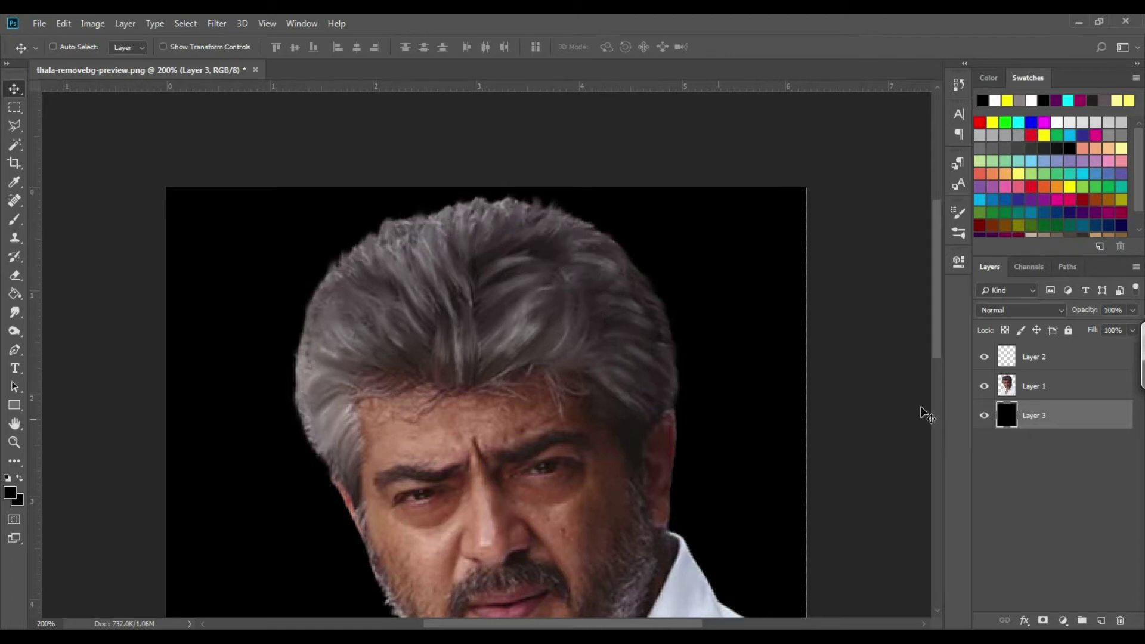
# Step: Add a new layer at the top of the stack and ready the Round Blunt Medium Stiff brush with white as foreground colour
pyautogui.click(1046, 361)
pyautogui.click(1101, 620)
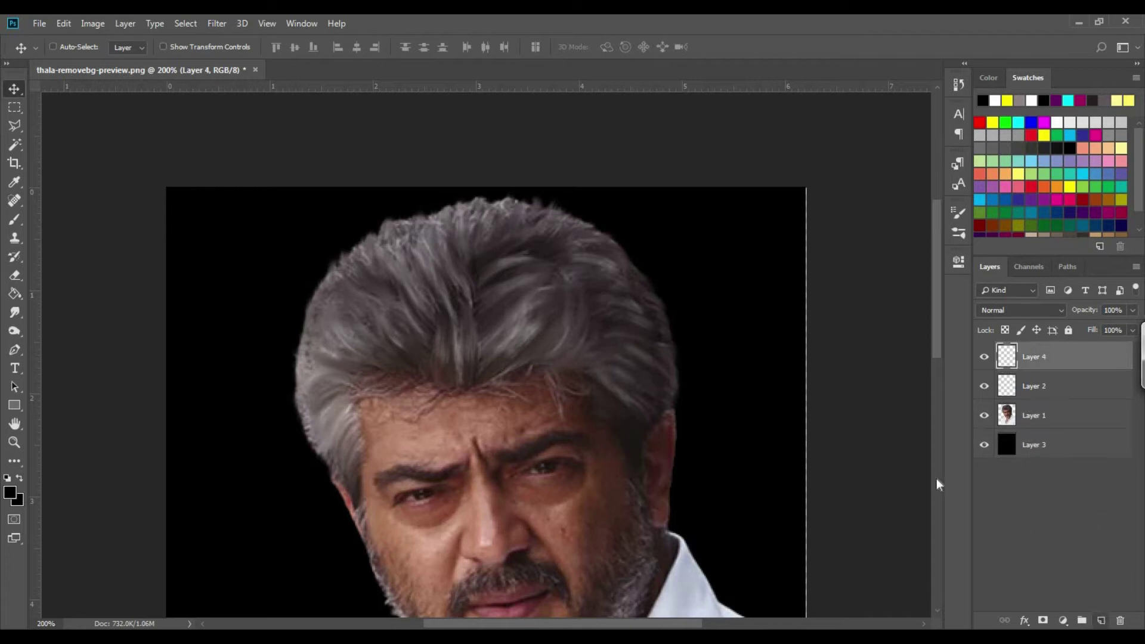
pyautogui.click(7, 478)
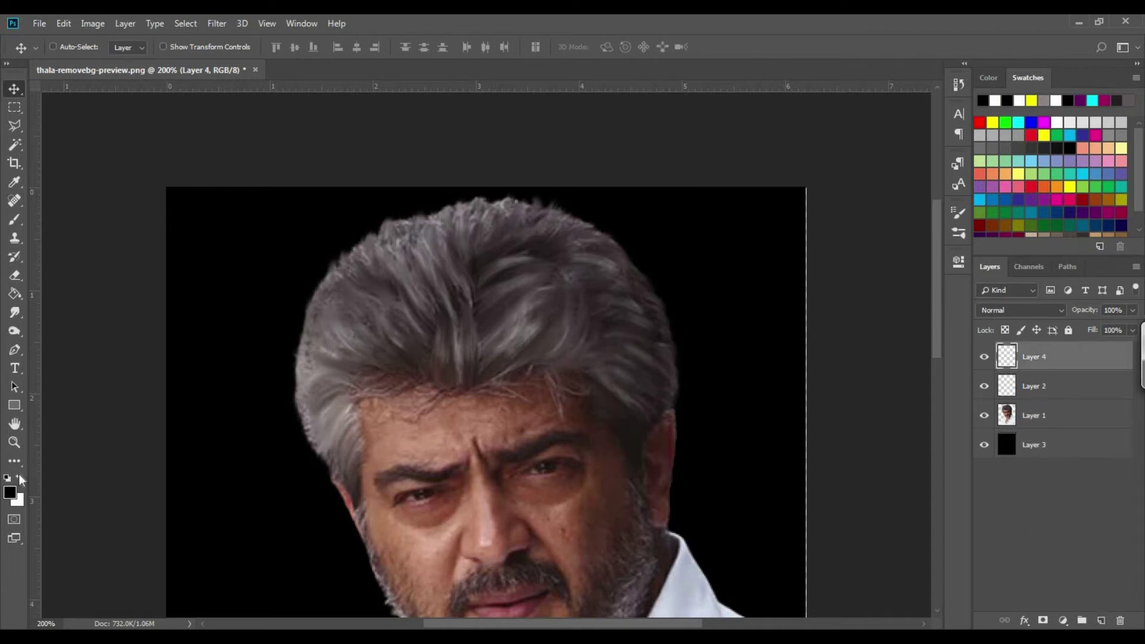
pyautogui.click(19, 478)
pyautogui.click(18, 233)
pyautogui.click(20, 221)
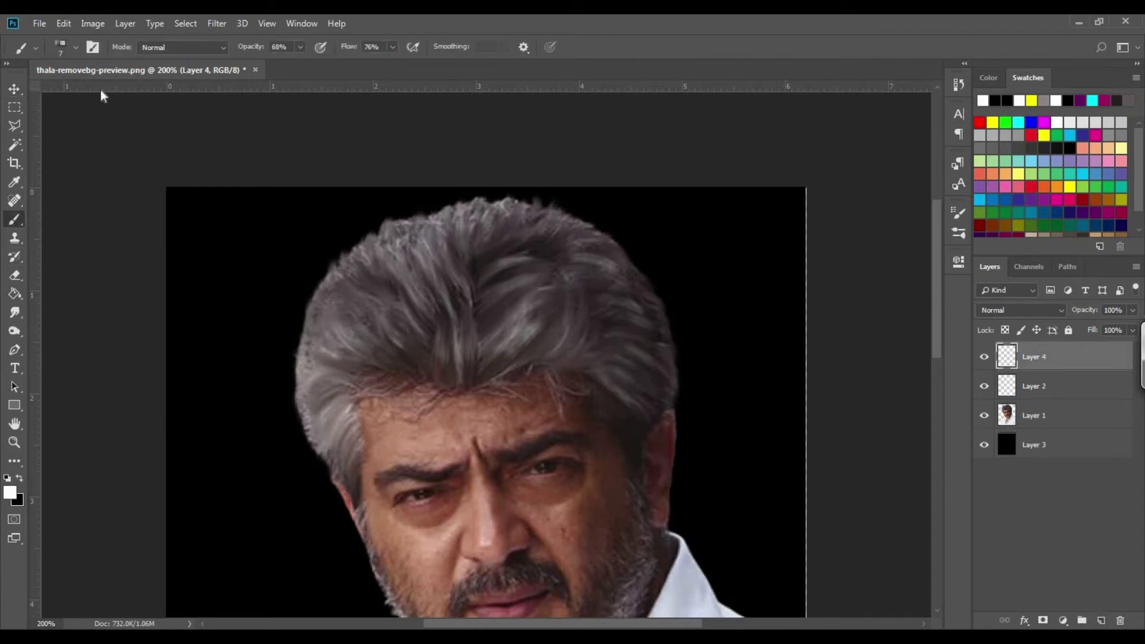
pyautogui.click(76, 48)
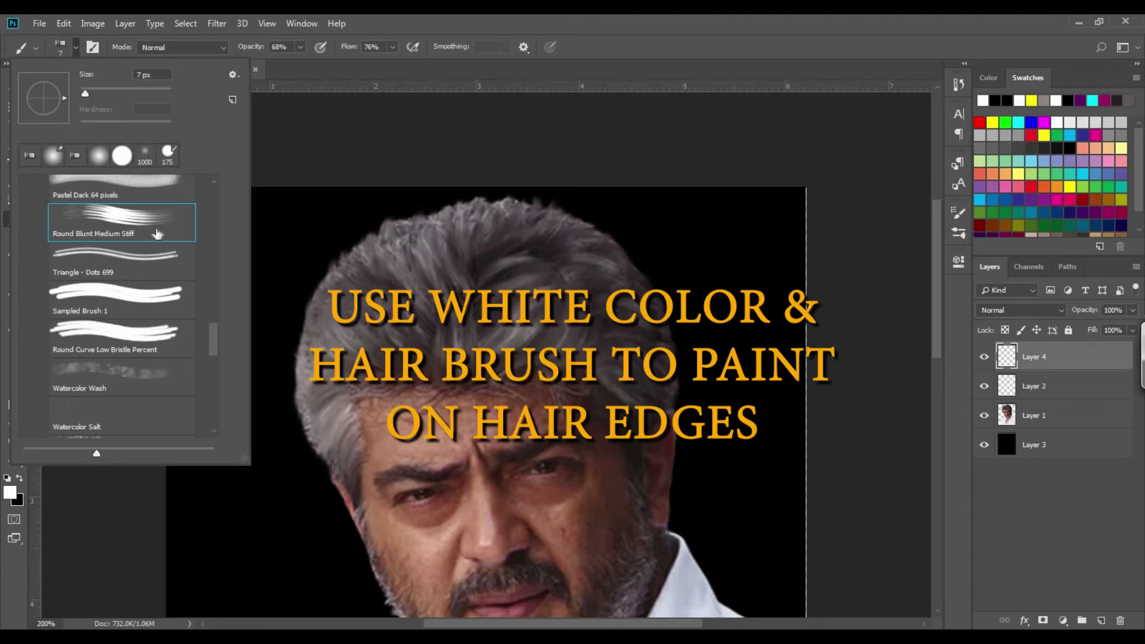
pyautogui.click(348, 260)
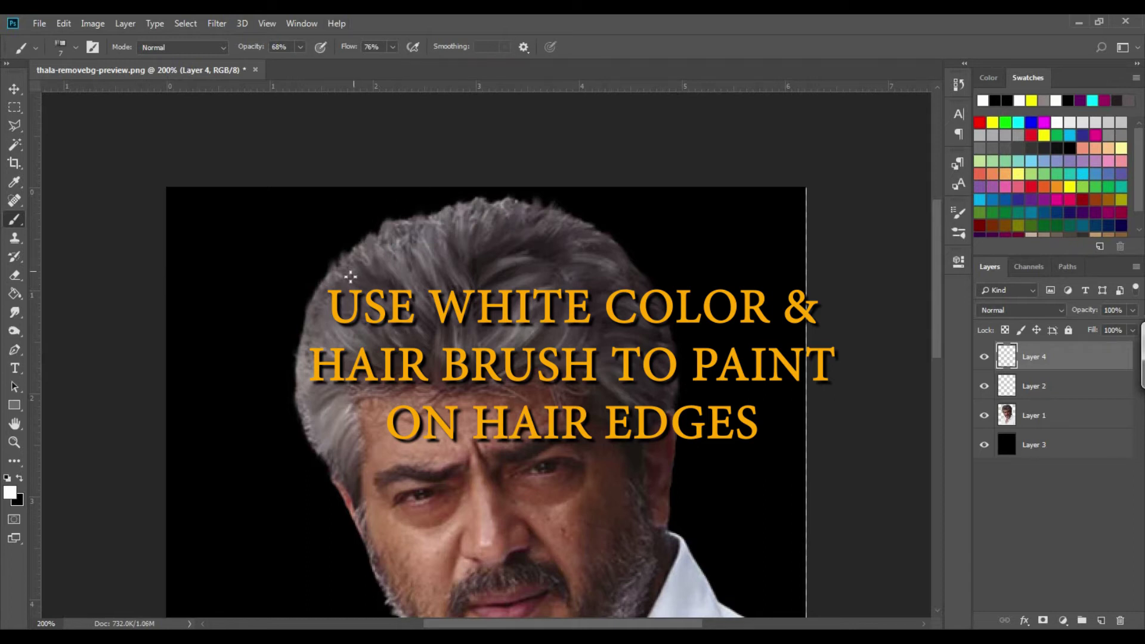
pyautogui.click(339, 277)
pyautogui.click(332, 277)
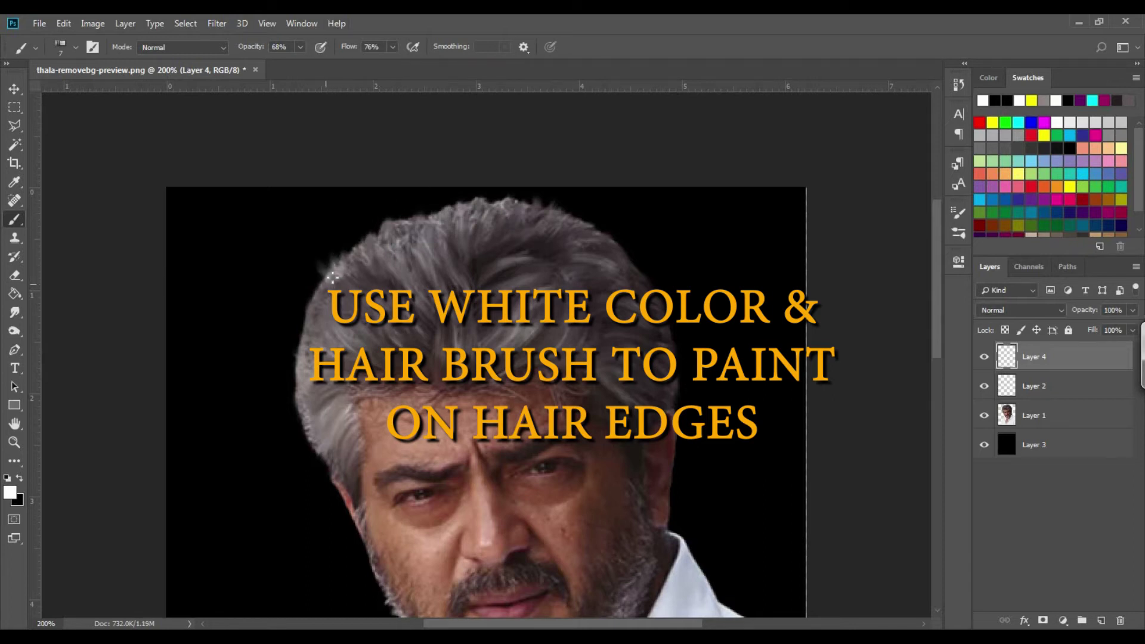
pyautogui.hotkey('ctrl', 'alt', 'z')
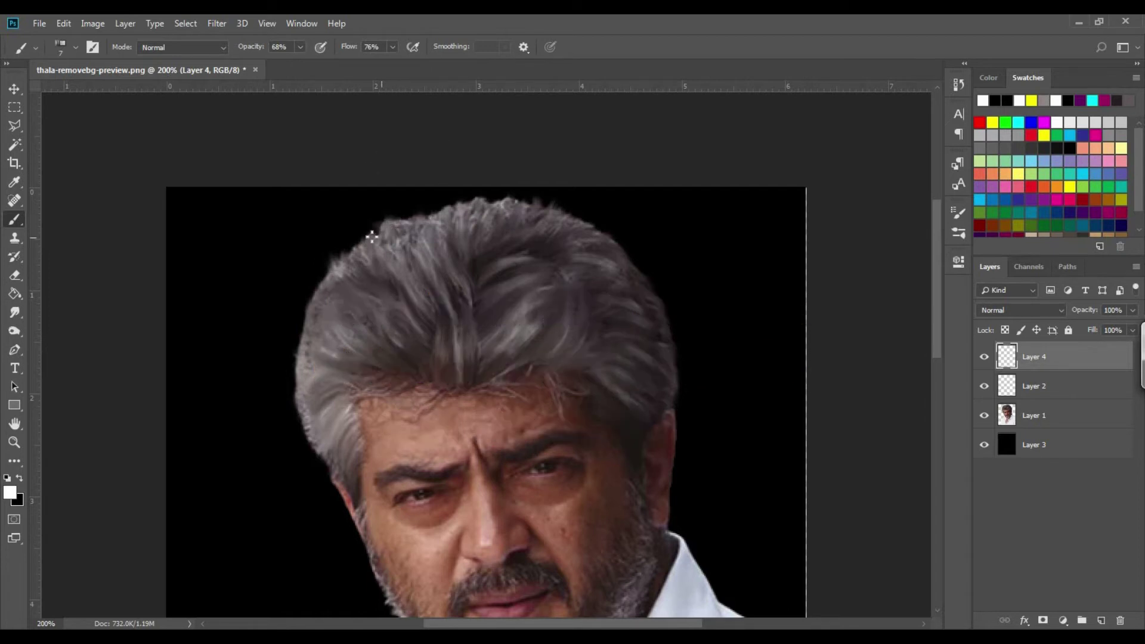
# Step: Try painting white edge strands along the crown and left side of the hair on the topmost layer
pyautogui.moveTo(450, 212); pyautogui.dragTo(463, 201)
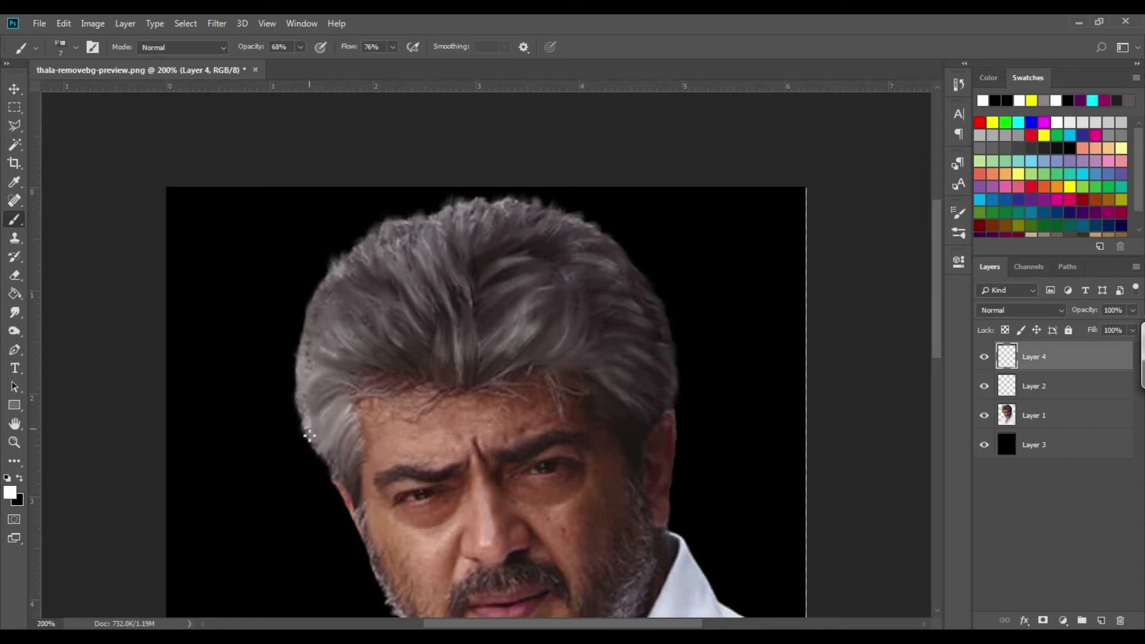
pyautogui.moveTo(310, 436); pyautogui.dragTo(321, 452)
pyautogui.moveTo(300, 398); pyautogui.dragTo(304, 368)
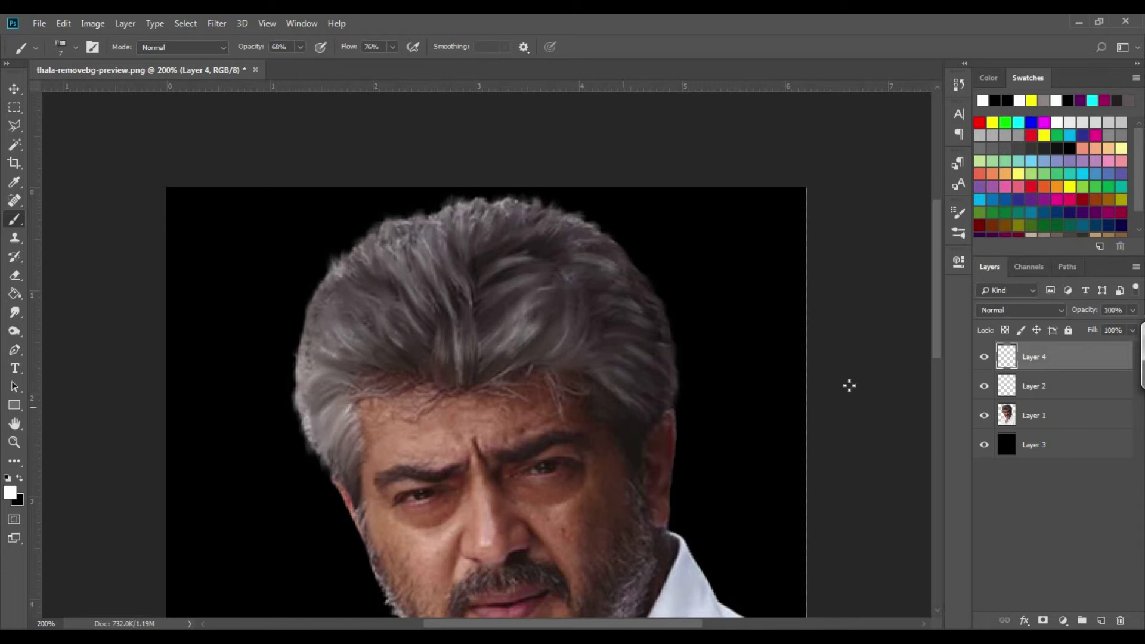
# Step: Move Layer 4 beneath the portrait layer and try painting white strands outward along the left edge of the hair
pyautogui.moveTo(1040, 358); pyautogui.dragTo(1047, 427)
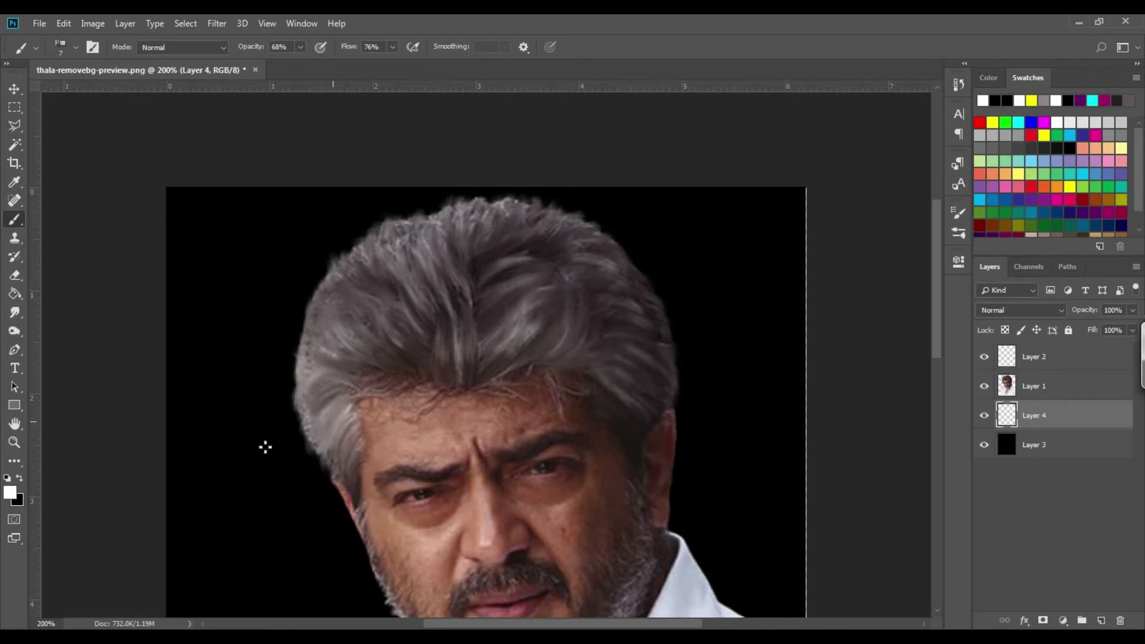
pyautogui.moveTo(299, 425); pyautogui.dragTo(294, 401)
pyautogui.moveTo(318, 454); pyautogui.dragTo(306, 431)
pyautogui.moveTo(335, 478); pyautogui.dragTo(321, 459)
pyautogui.moveTo(299, 359); pyautogui.dragTo(294, 340)
pyautogui.moveTo(301, 379); pyautogui.dragTo(294, 356)
pyautogui.moveTo(300, 394); pyautogui.dragTo(295, 375)
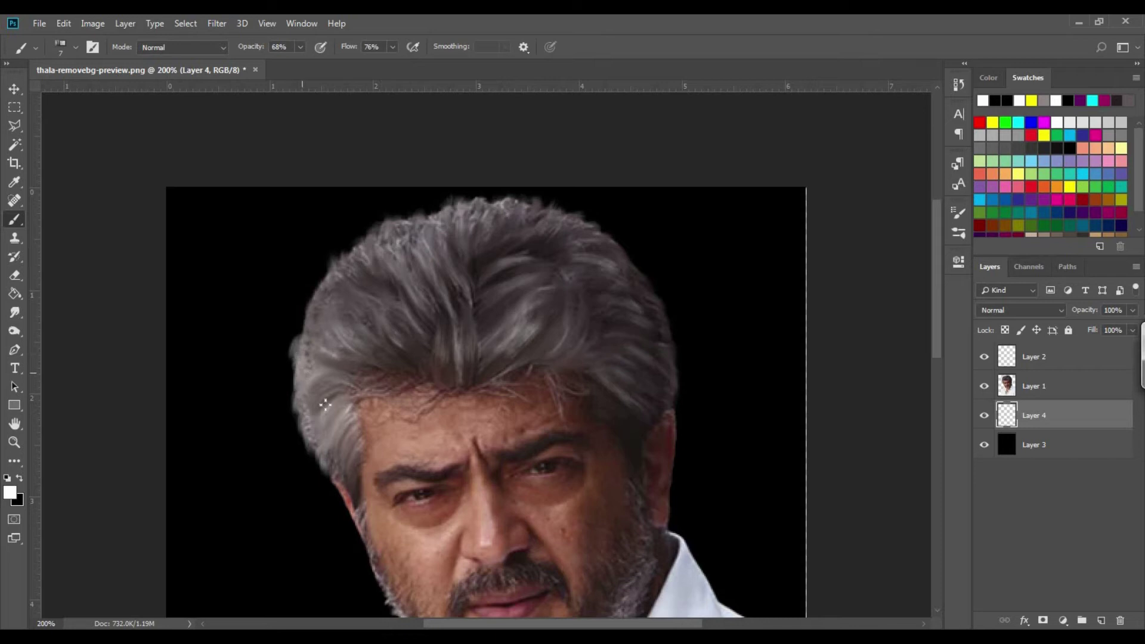
# Step: Delete the edge-strand layer and add a fresh empty layer between the portrait and the black background, leaving it selected
pyautogui.moveTo(1061, 410); pyautogui.dragTo(1101, 620)
pyautogui.moveTo(1061, 421); pyautogui.dragTo(1119, 620)
pyautogui.moveTo(1065, 438)
pyautogui.mouseDown()
pyautogui.moveTo(1108, 617)
pyautogui.moveTo(1120, 620)
pyautogui.mouseUp()
pyautogui.click(1100, 621)
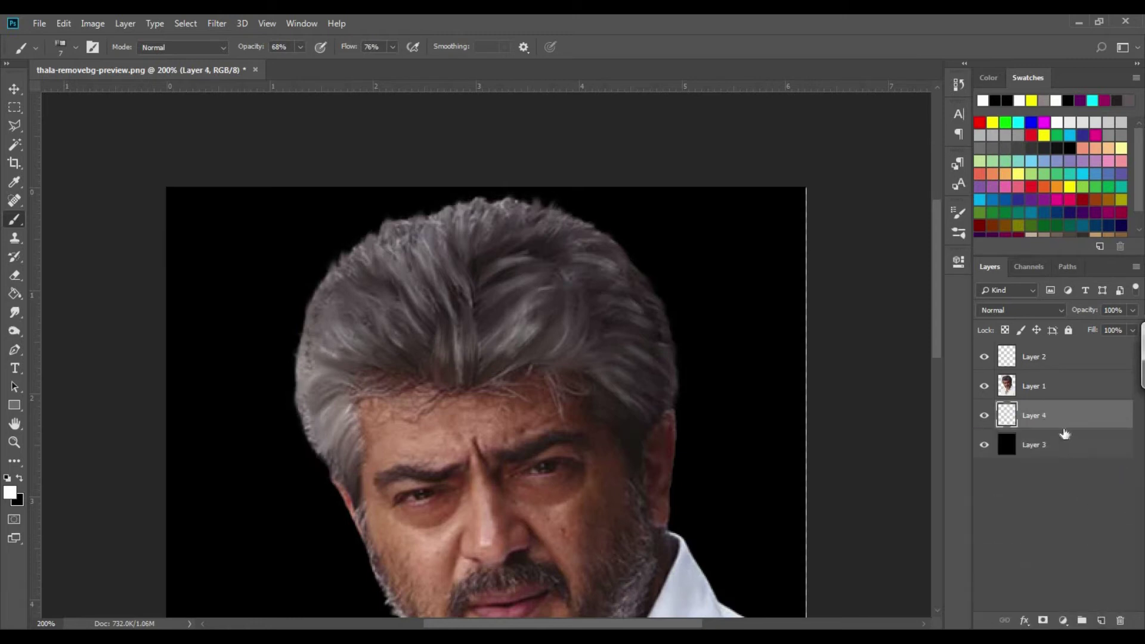
pyautogui.doubleClick(1033, 387)
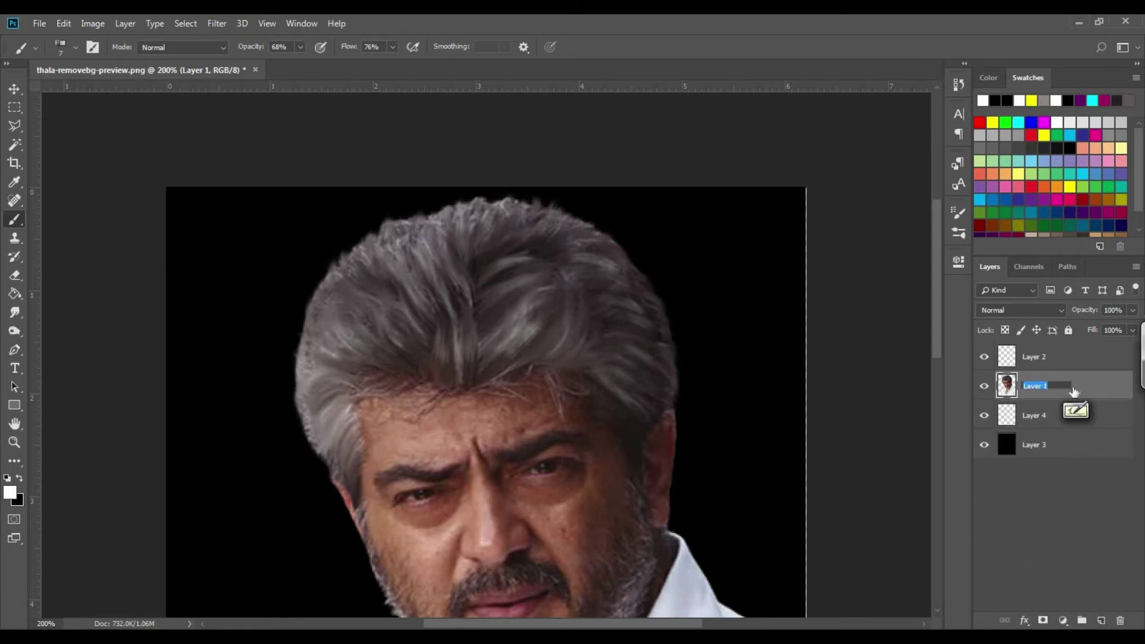
pyautogui.click(1068, 425)
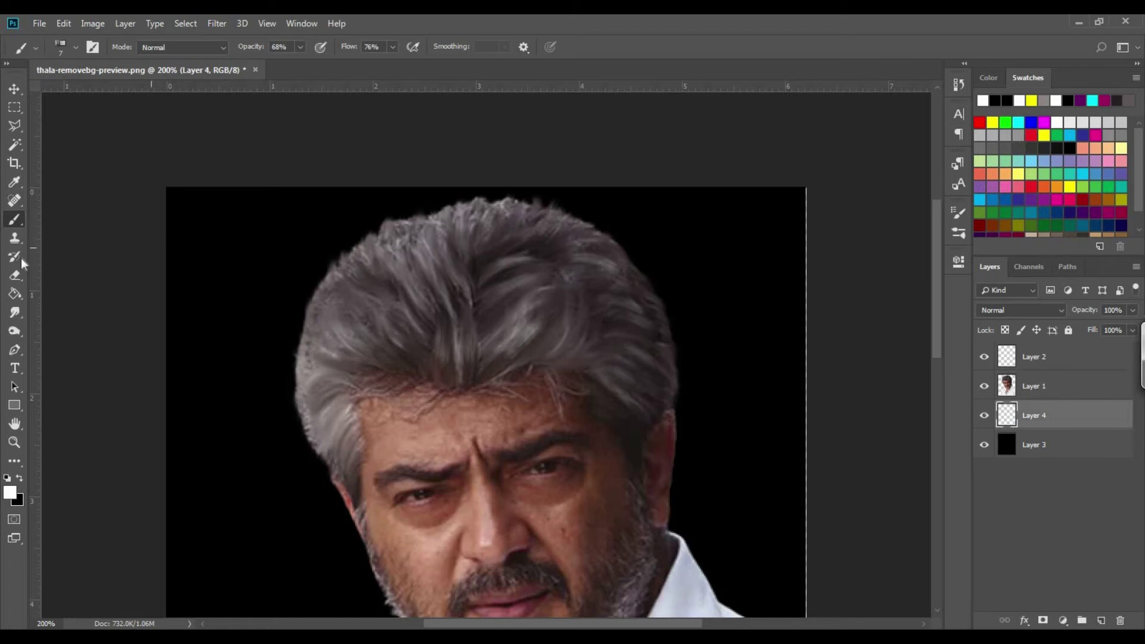
# Step: Set the brush to Hard Round Pressure Size at 1 px with pressure-controlled opacity, undoing a test stroke
pyautogui.click(75, 48)
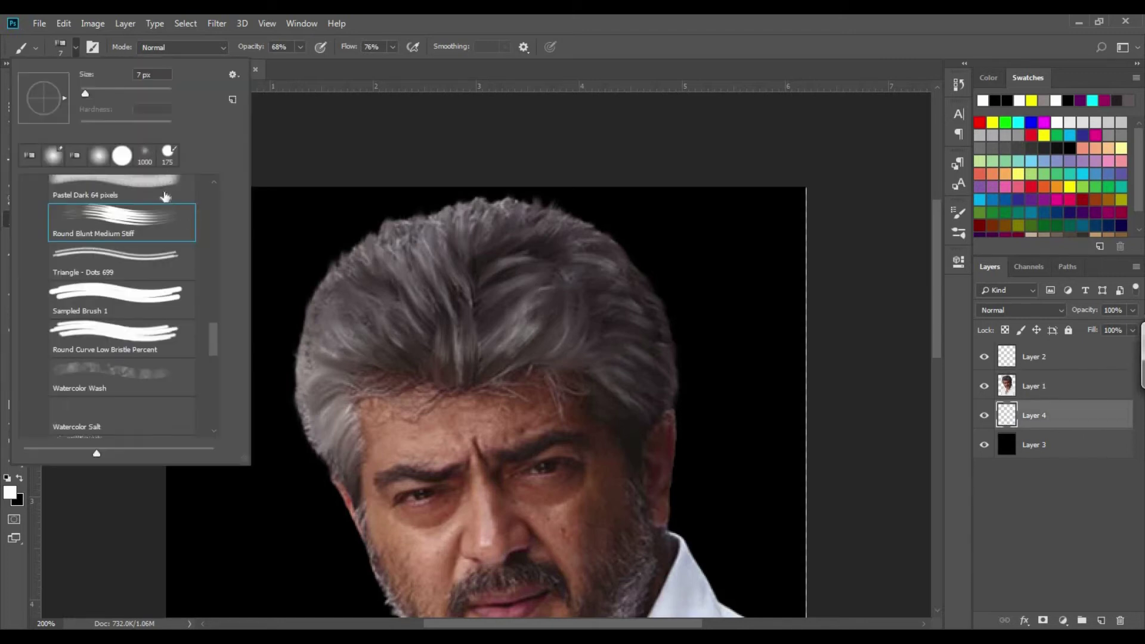
pyautogui.scroll(-1, 213, 333)
pyautogui.moveTo(211, 333); pyautogui.dragTo(212, 171)
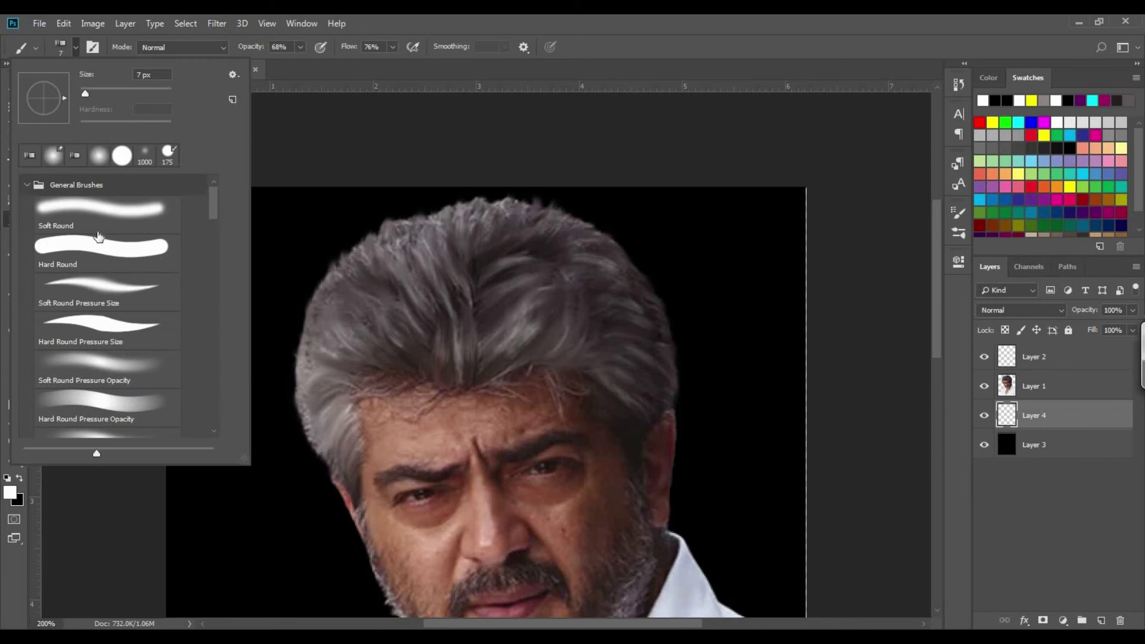
pyautogui.click(105, 329)
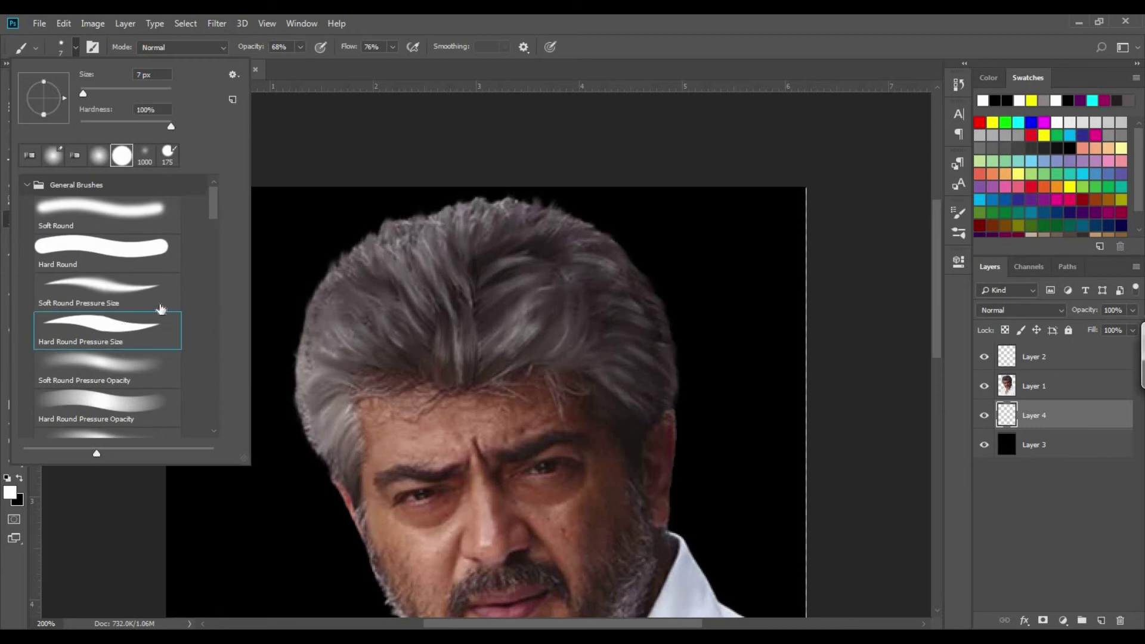
pyautogui.click(292, 150)
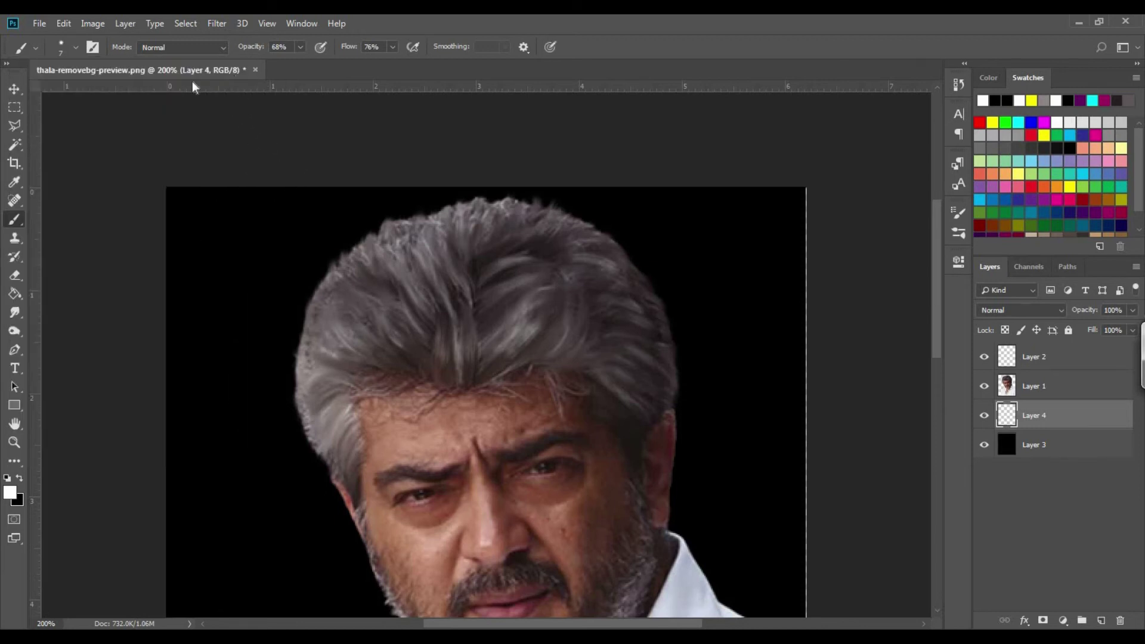
pyautogui.click(76, 47)
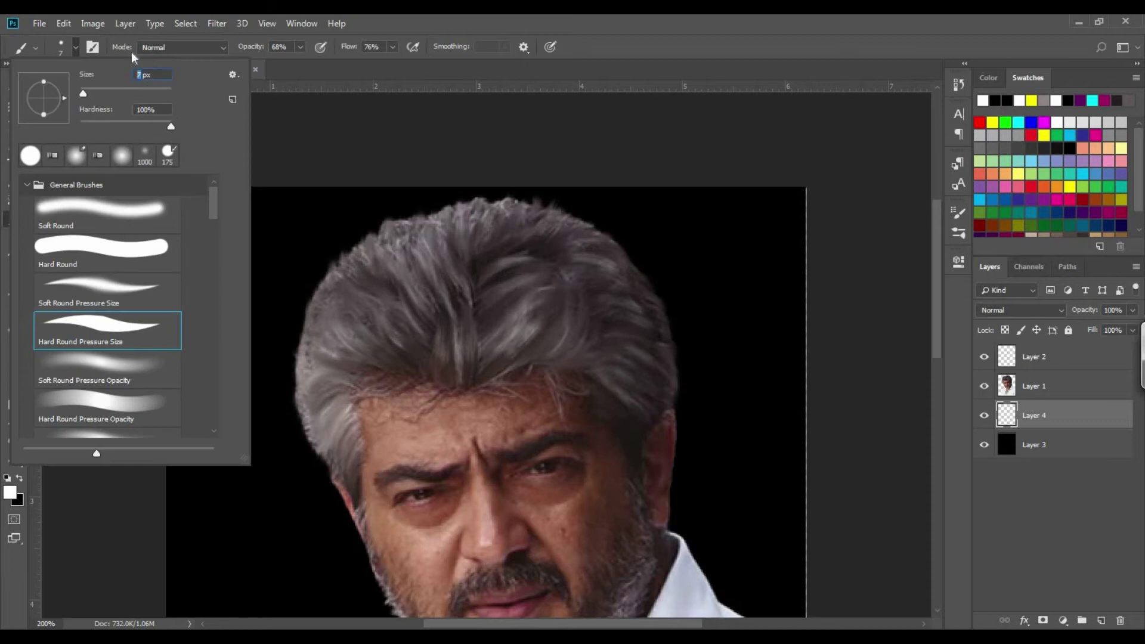
pyautogui.write('1')
pyautogui.click(335, 135)
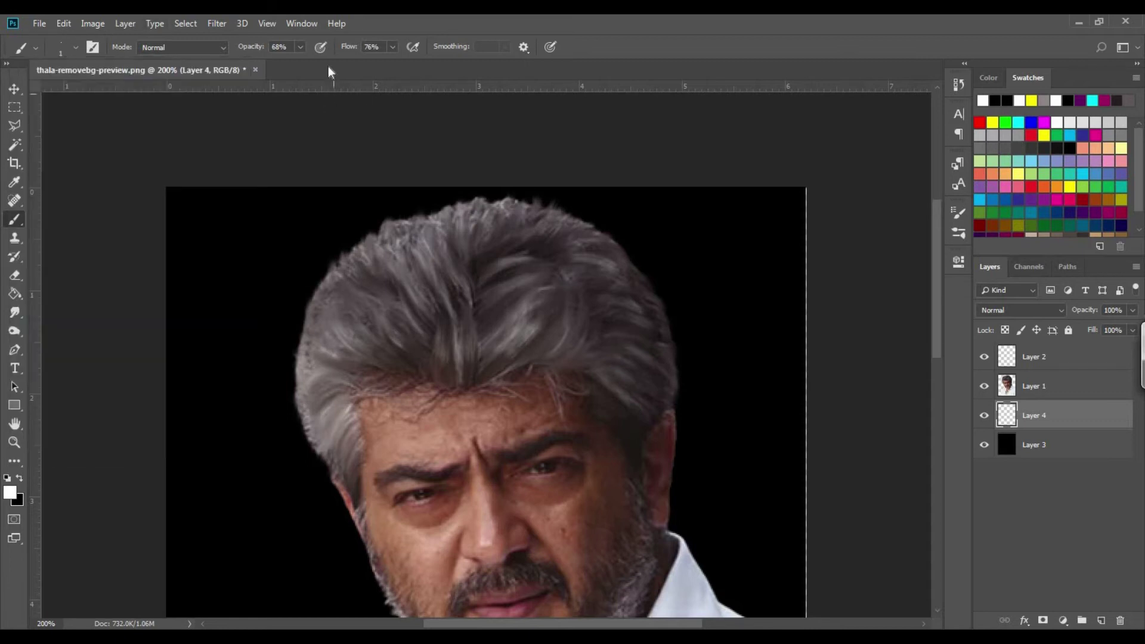
pyautogui.click(320, 47)
pyautogui.moveTo(301, 267); pyautogui.dragTo(264, 347)
pyautogui.hotkey('ctrl', 'z')
# Step: Paint fine white strands along the left and right outer edges of the hair on the layer beneath the portrait
pyautogui.moveTo(326, 452)
pyautogui.mouseDown()
pyautogui.moveTo(325, 476)
pyautogui.moveTo(313, 465)
pyautogui.mouseUp()
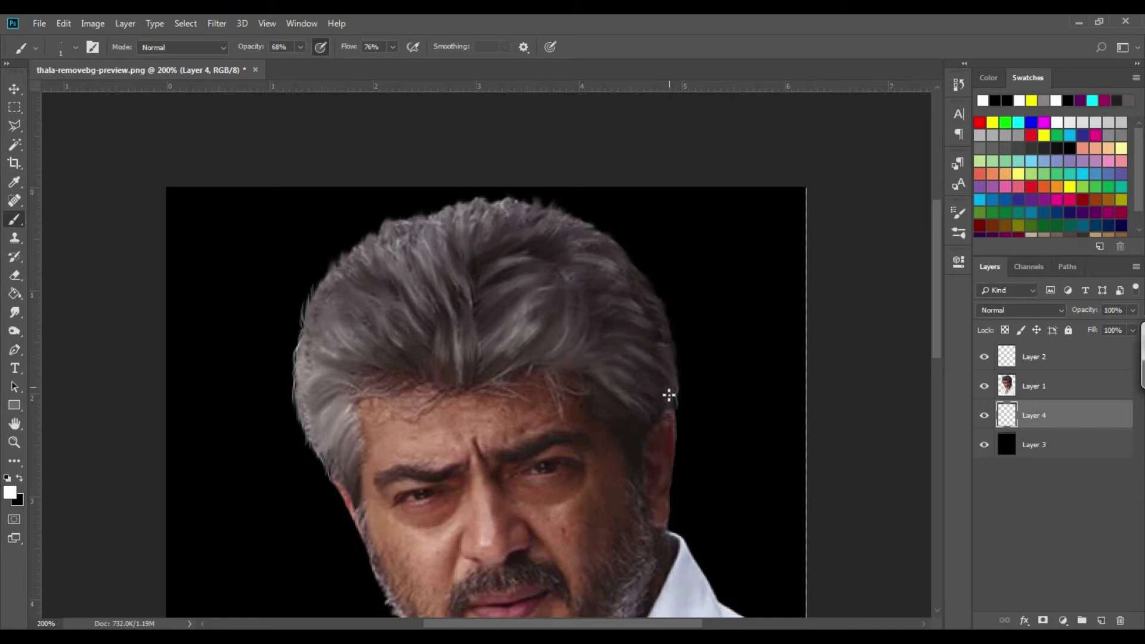
pyautogui.moveTo(669, 358); pyautogui.dragTo(680, 377)
pyautogui.moveTo(665, 338); pyautogui.dragTo(676, 366)
pyautogui.moveTo(659, 323)
pyautogui.mouseDown()
pyautogui.moveTo(647, 297)
pyautogui.moveTo(673, 340)
pyautogui.mouseUp()
pyautogui.moveTo(642, 290)
pyautogui.mouseDown()
pyautogui.moveTo(622, 260)
pyautogui.moveTo(659, 310)
pyautogui.moveTo(613, 245)
pyautogui.mouseUp()
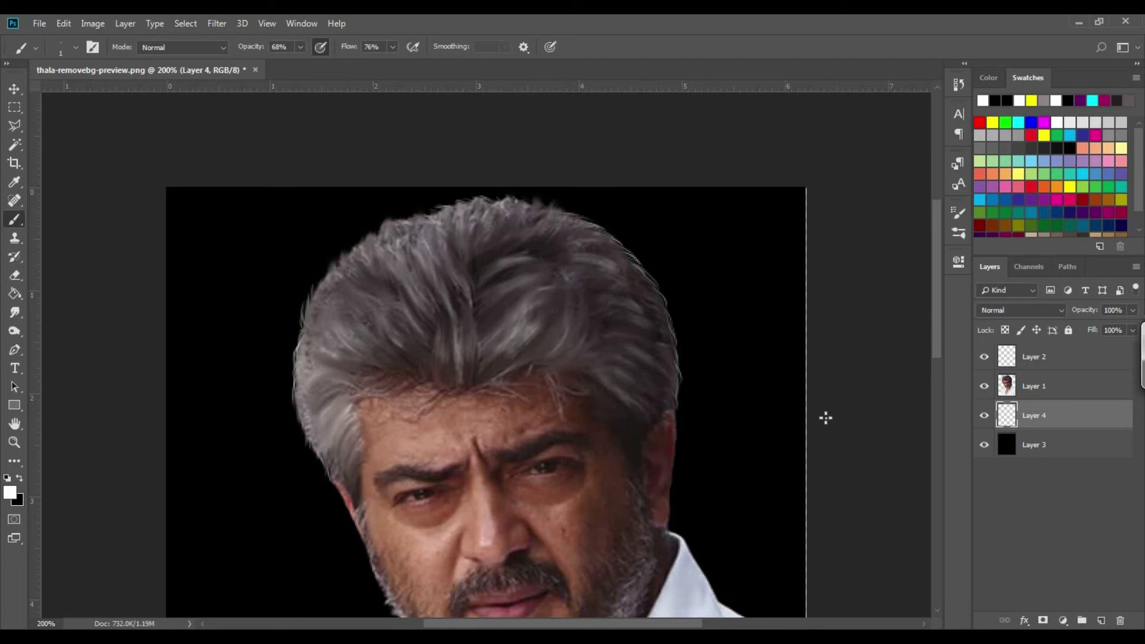
# Step: Add a new layer directly above the portrait layer and paint fine white strands through the front and centre of the hair
pyautogui.click(1073, 393)
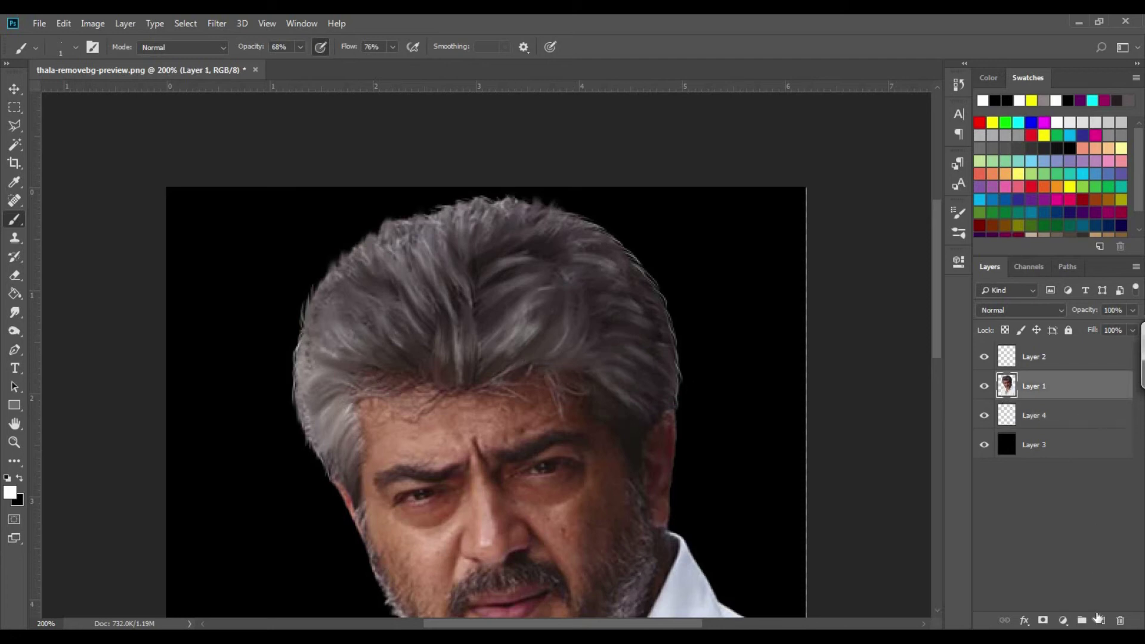
pyautogui.click(1099, 620)
pyautogui.moveTo(535, 322); pyautogui.dragTo(540, 315)
pyautogui.moveTo(487, 360)
pyautogui.mouseDown()
pyautogui.moveTo(534, 303)
pyautogui.moveTo(499, 354)
pyautogui.moveTo(518, 340)
pyautogui.moveTo(517, 323)
pyautogui.moveTo(480, 359)
pyautogui.moveTo(544, 291)
pyautogui.moveTo(484, 371)
pyautogui.moveTo(547, 309)
pyautogui.mouseUp()
pyautogui.moveTo(490, 371); pyautogui.dragTo(544, 326)
pyautogui.moveTo(481, 354)
pyautogui.mouseDown()
pyautogui.moveTo(534, 306)
pyautogui.moveTo(525, 280)
pyautogui.mouseUp()
pyautogui.moveTo(463, 375)
pyautogui.mouseDown()
pyautogui.moveTo(451, 339)
pyautogui.moveTo(462, 327)
pyautogui.mouseUp()
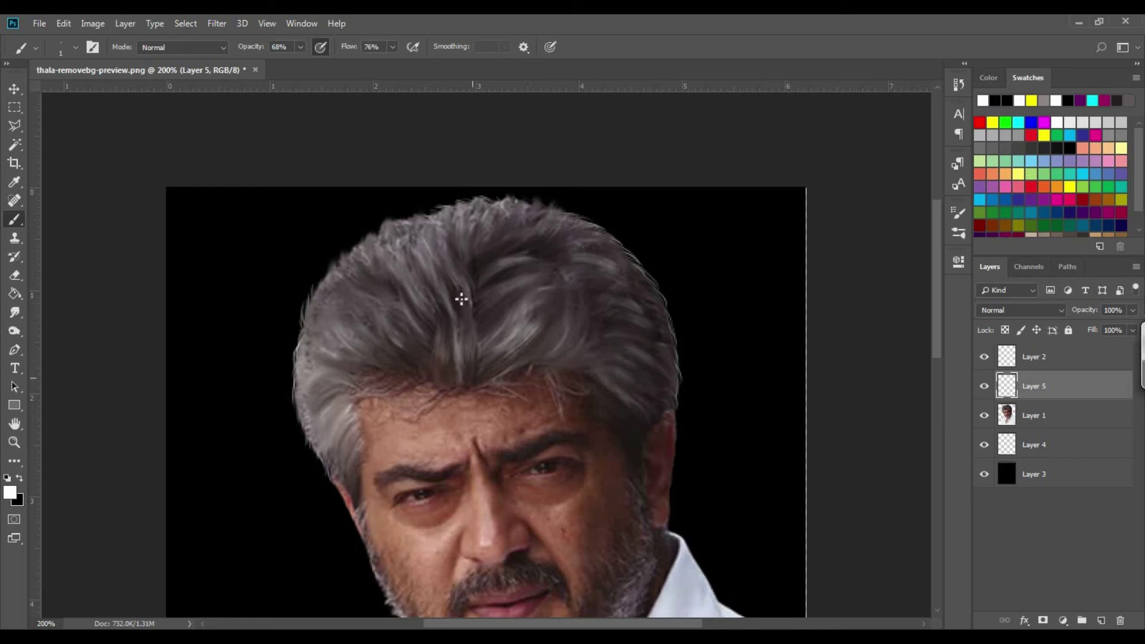
pyautogui.moveTo(464, 374)
pyautogui.mouseDown()
pyautogui.moveTo(458, 313)
pyautogui.moveTo(462, 327)
pyautogui.mouseUp()
pyautogui.moveTo(451, 388)
pyautogui.mouseDown()
pyautogui.moveTo(429, 334)
pyautogui.moveTo(443, 331)
pyautogui.mouseUp()
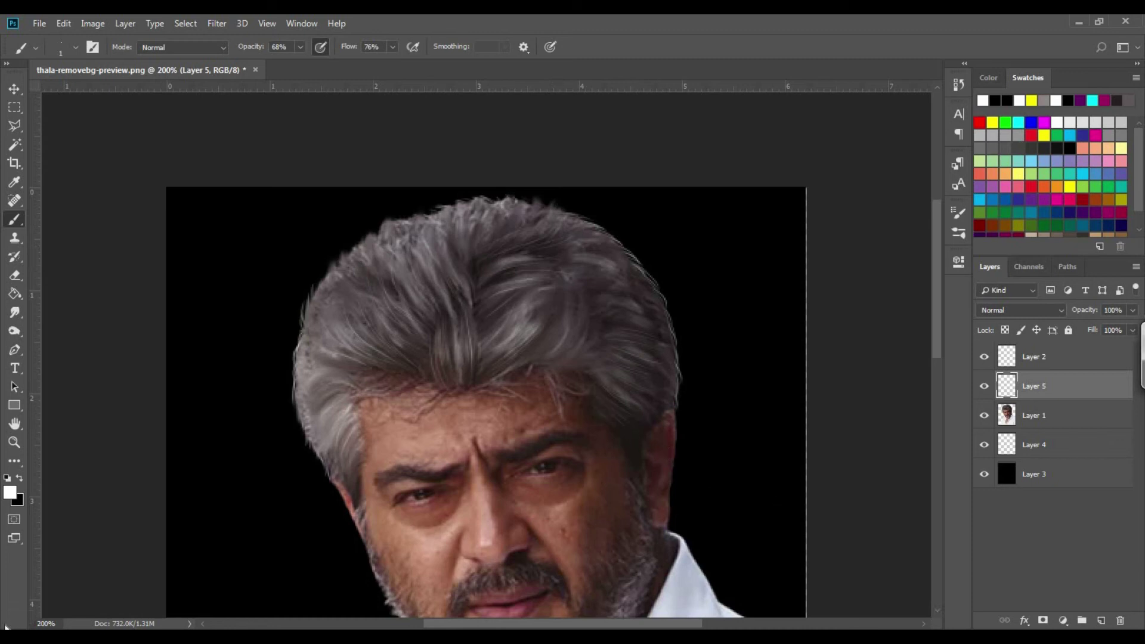
# Step: Add a new layer at the top of the stack and load the portrait layer's outline as a selection
pyautogui.hotkey('ctrl', '1')
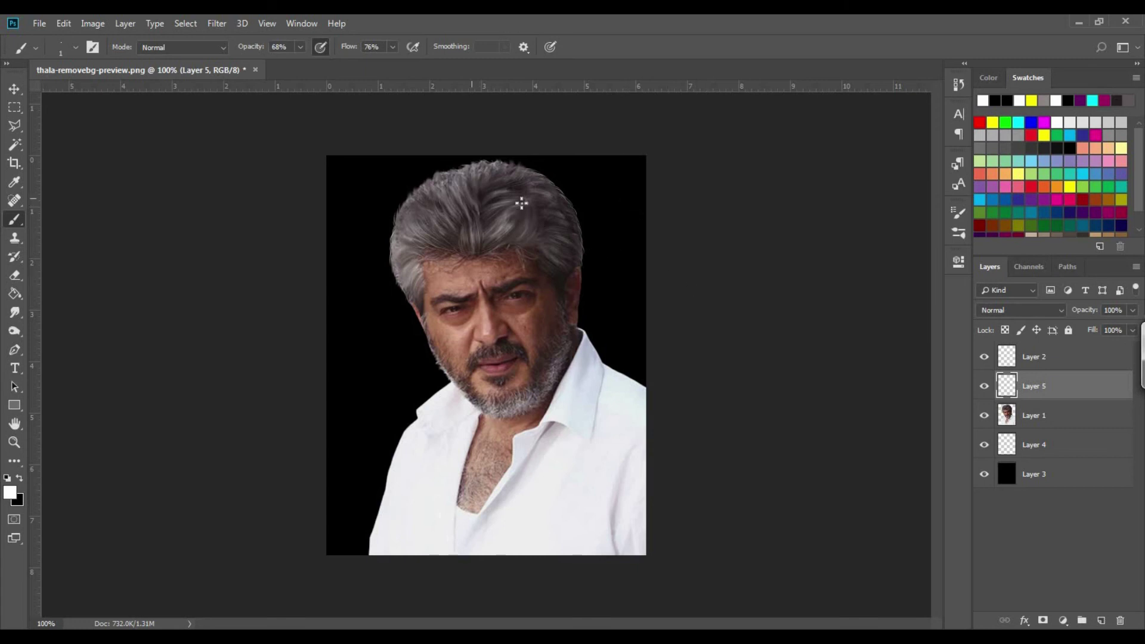
pyautogui.hotkey('ctrl', '+')
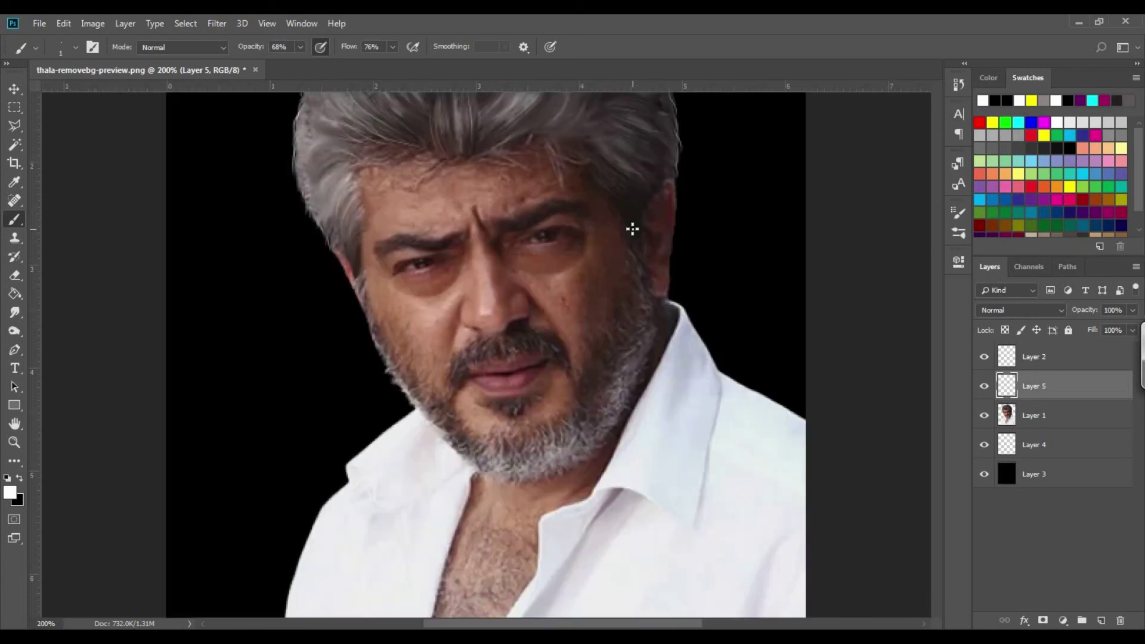
pyautogui.scroll(3, 940, 237)
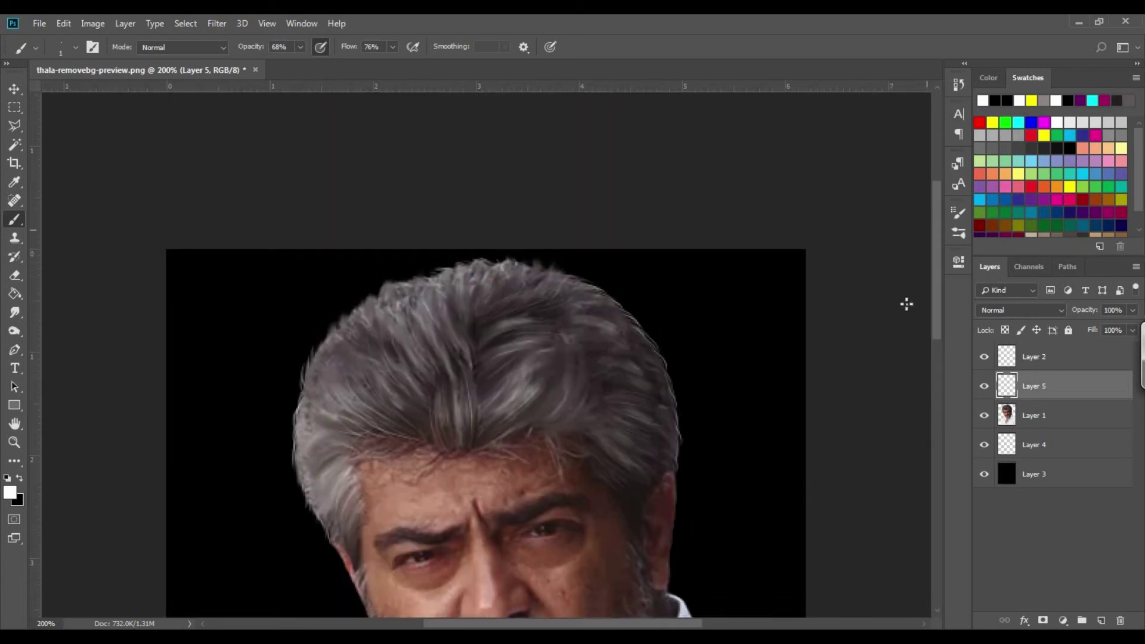
pyautogui.click(1039, 363)
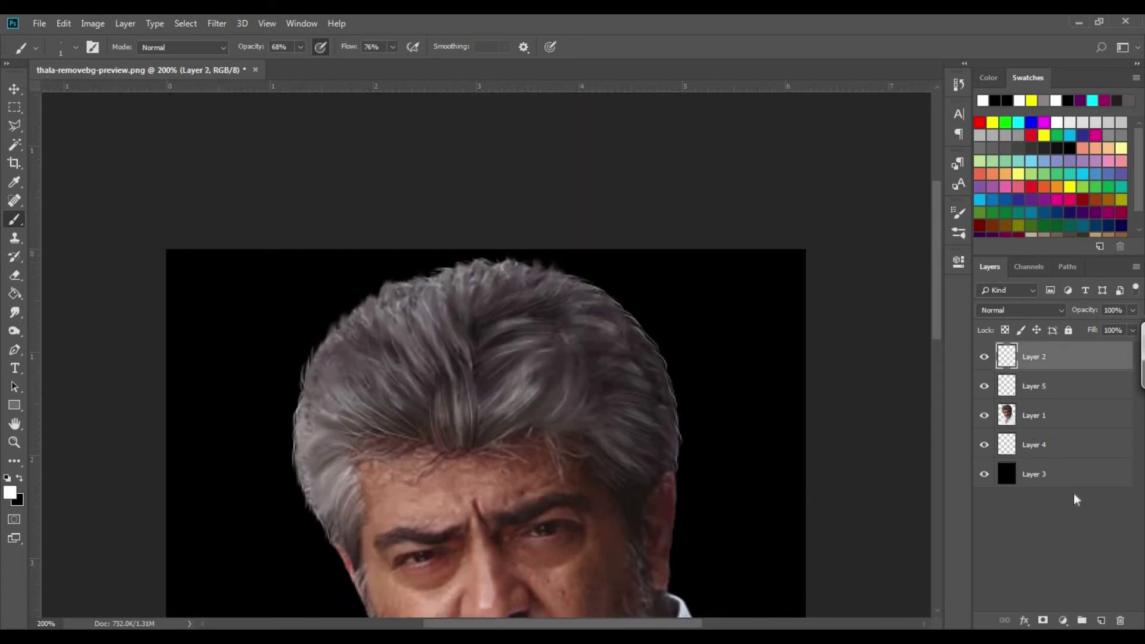
pyautogui.click(1101, 621)
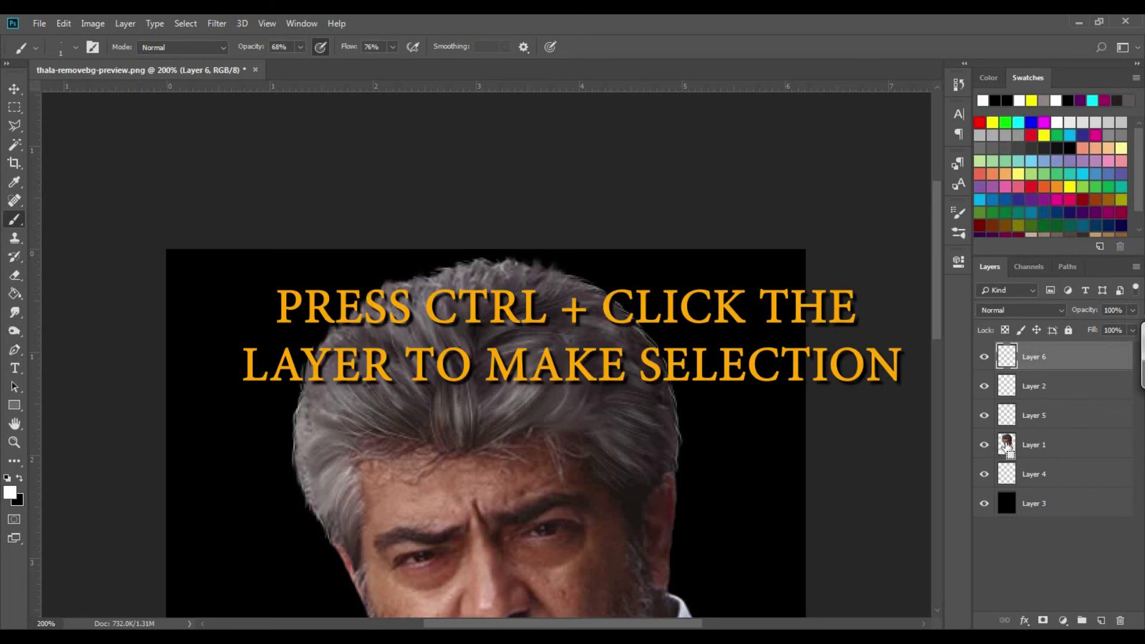
pyautogui.keyDown('ctrl'); pyautogui.click(1007, 445); pyautogui.keyUp('ctrl')
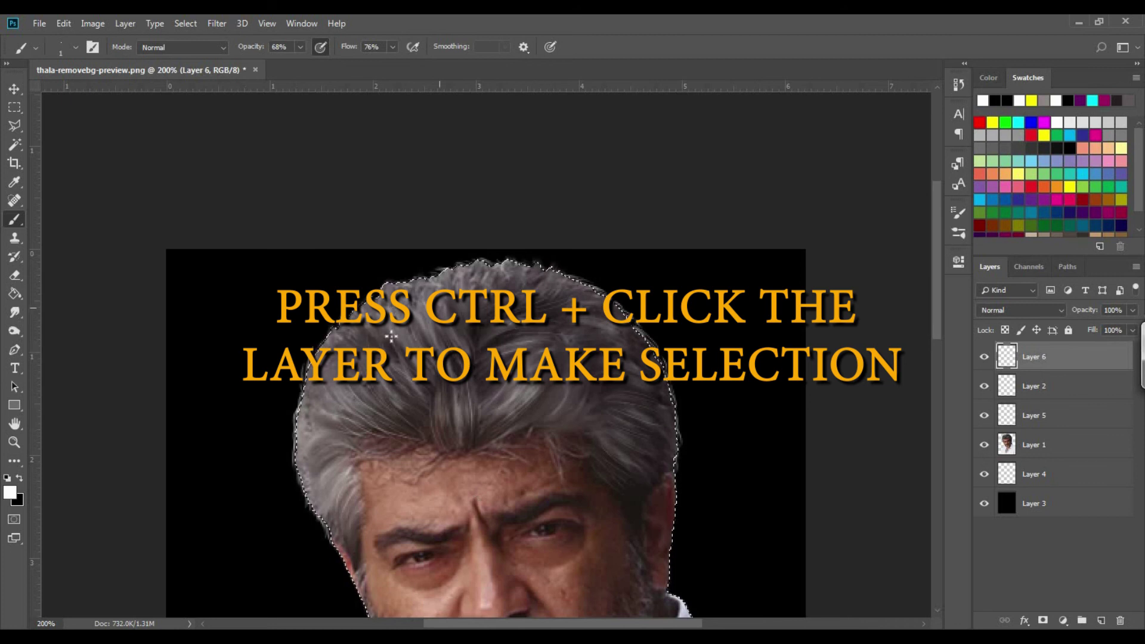
pyautogui.moveTo(938, 299); pyautogui.dragTo(937, 355)
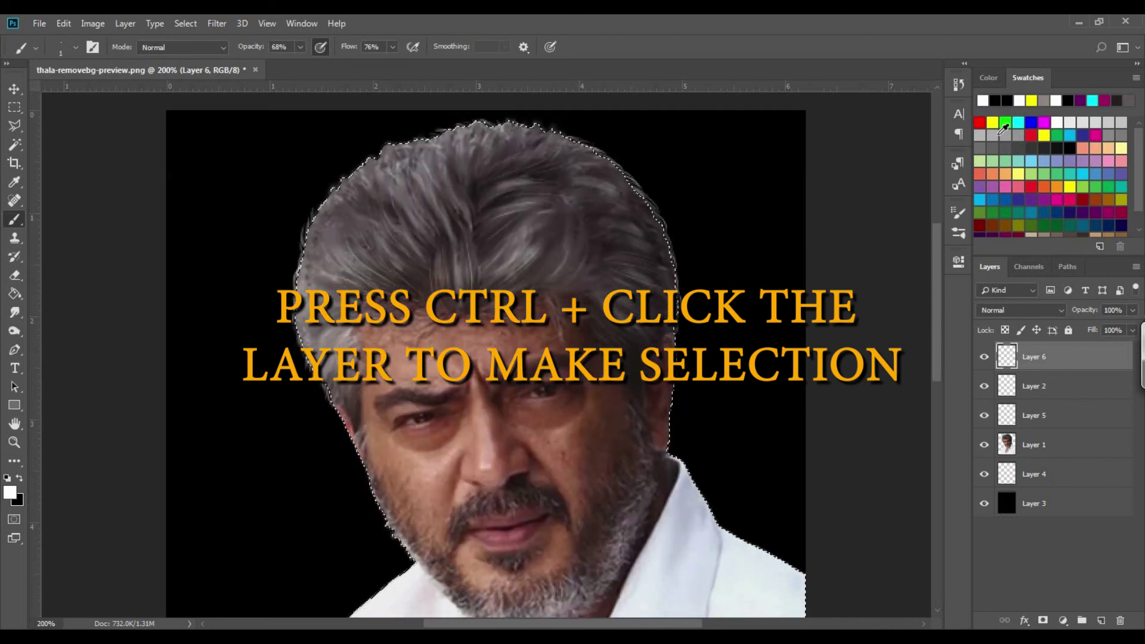
# Step: Set the foreground colour to red and choose the Soft Round Pressure Opacity and Flow brush
pyautogui.click(979, 122)
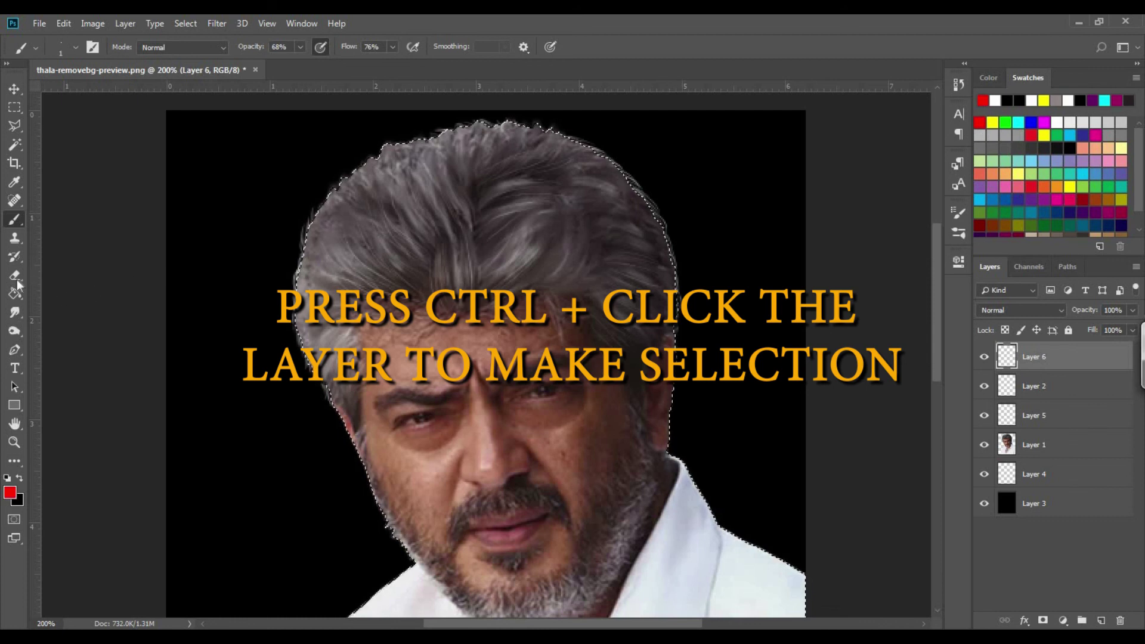
pyautogui.click(76, 48)
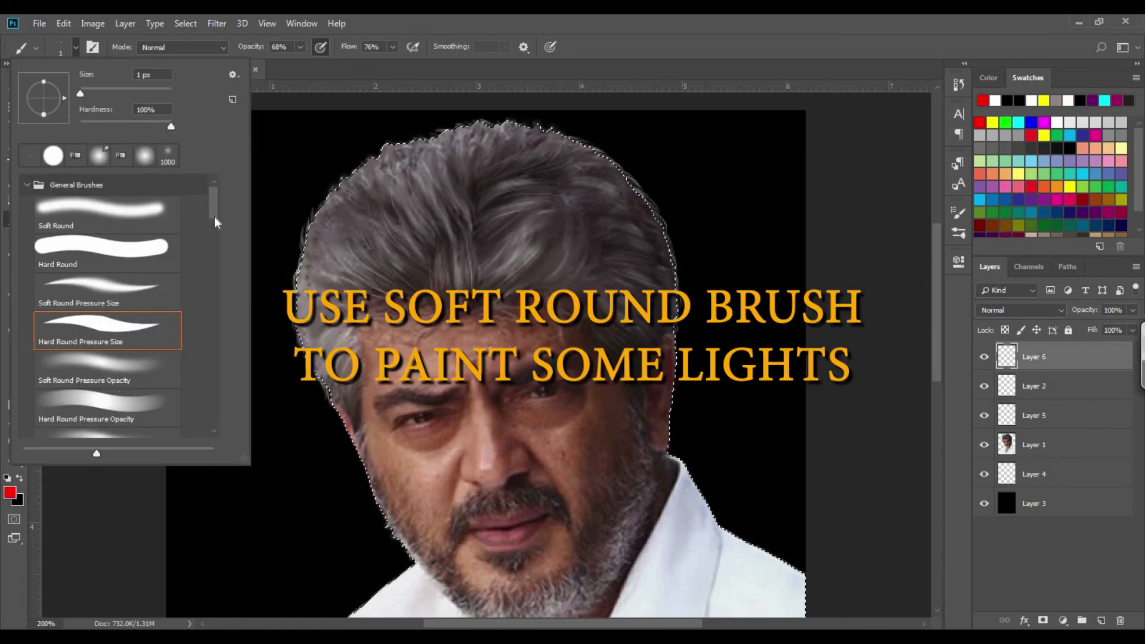
pyautogui.scroll(-2, 215, 222)
pyautogui.click(107, 405)
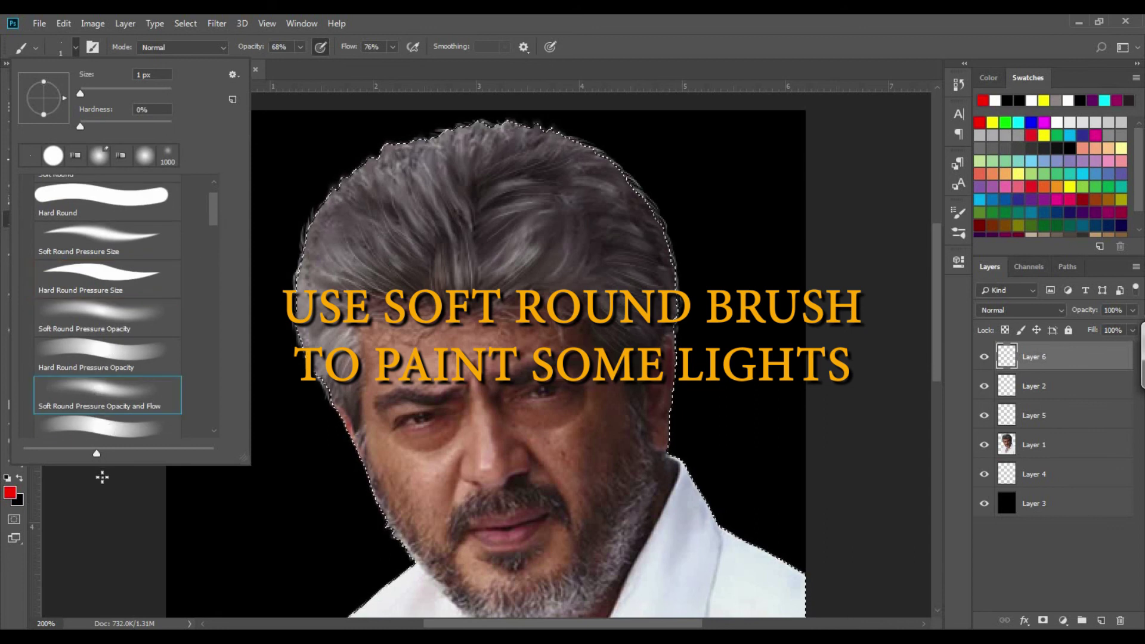
pyautogui.click(102, 477)
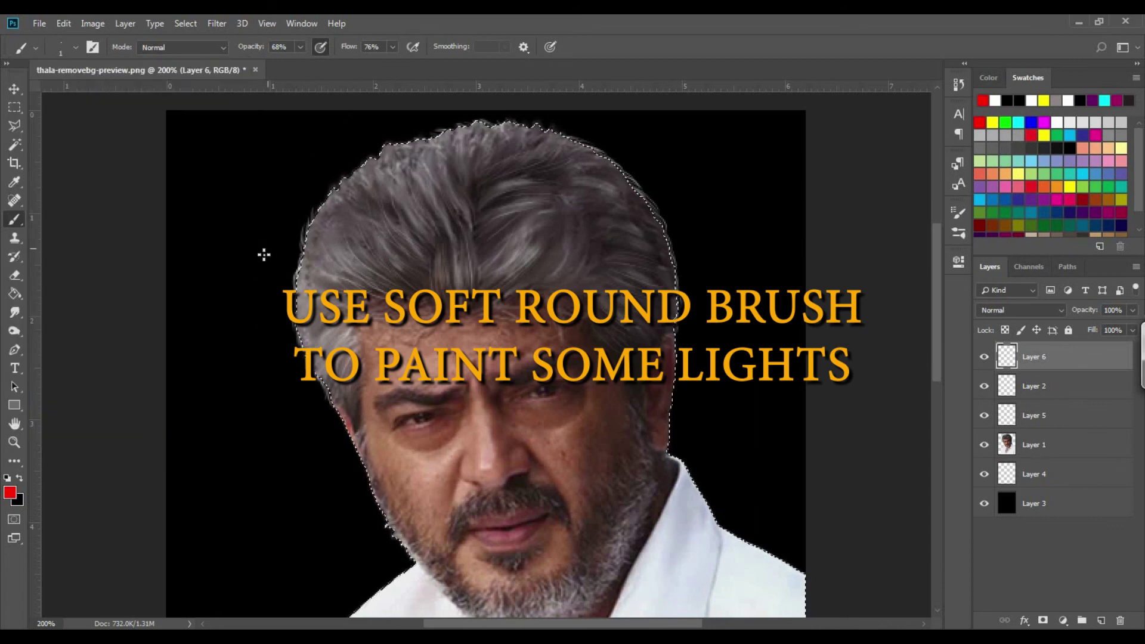
# Step: Paint soft red light over the upper-left edge of the hair with a 175 px brush, and clear the selection
pyautogui.press(']')
pyautogui.press(']')
pyautogui.press(']')
pyautogui.press(']')
pyautogui.press(']')
pyautogui.press(']')
pyautogui.press(']')
pyautogui.press(']')
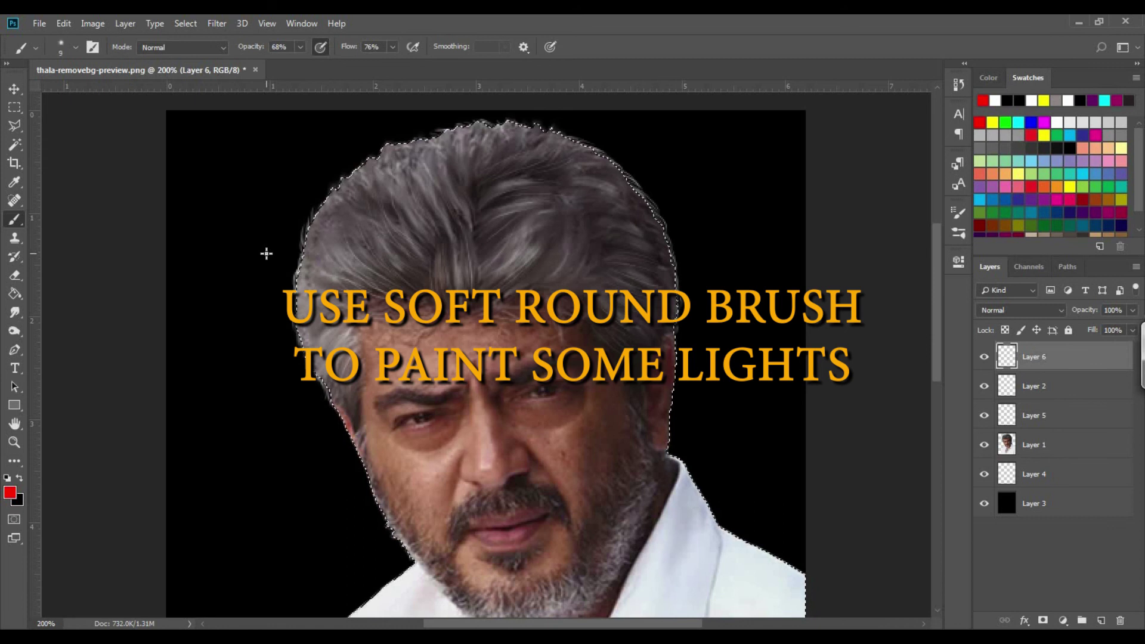
pyautogui.press(']')
pyautogui.press(']')
pyautogui.press(']')
pyautogui.press(']')
pyautogui.press(']')
pyautogui.press(']')
pyautogui.press(']')
pyautogui.press(']')
pyautogui.press(']')
pyautogui.hotkey('ctrl', '-')
pyautogui.hotkey('ctrl', '-')
pyautogui.hotkey('ctrl', '-')
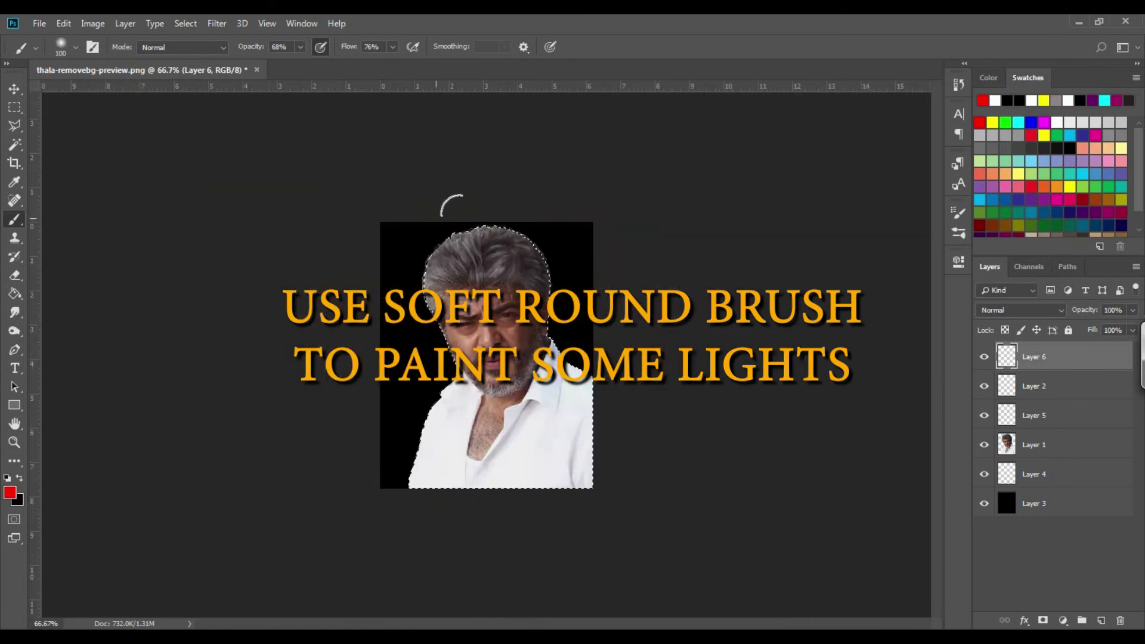
pyautogui.press(']')
pyautogui.press(']')
pyautogui.press(']')
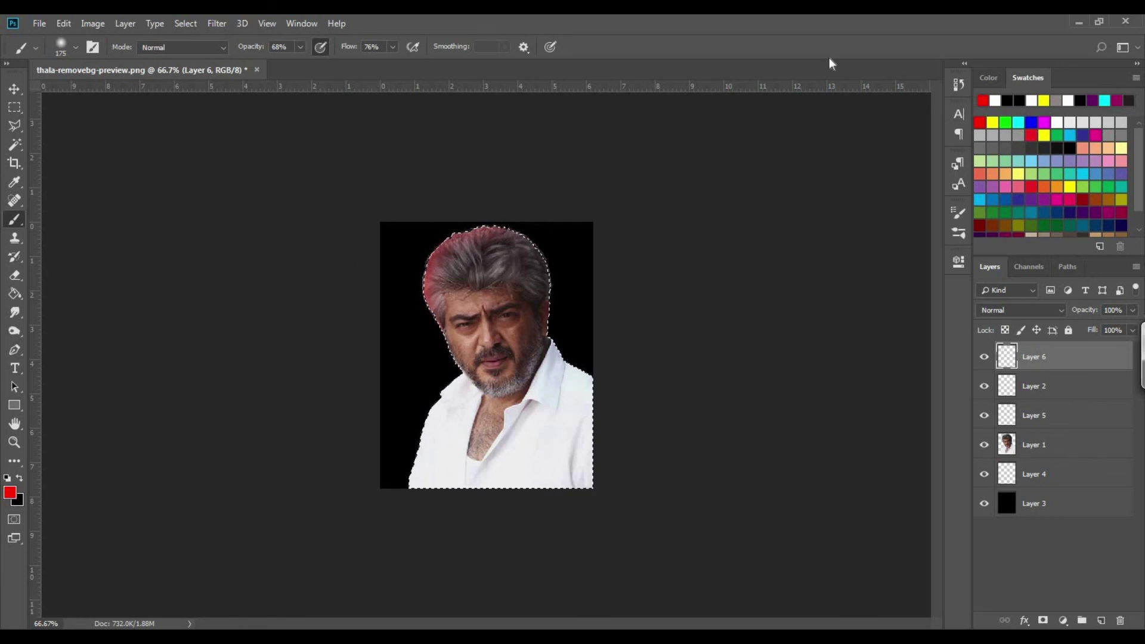
pyautogui.hotkey('ctrl', 'd')
# Step: Compare blend modes for the red light layer and set it to Overlay
pyautogui.hotkey('ctrl', '+')
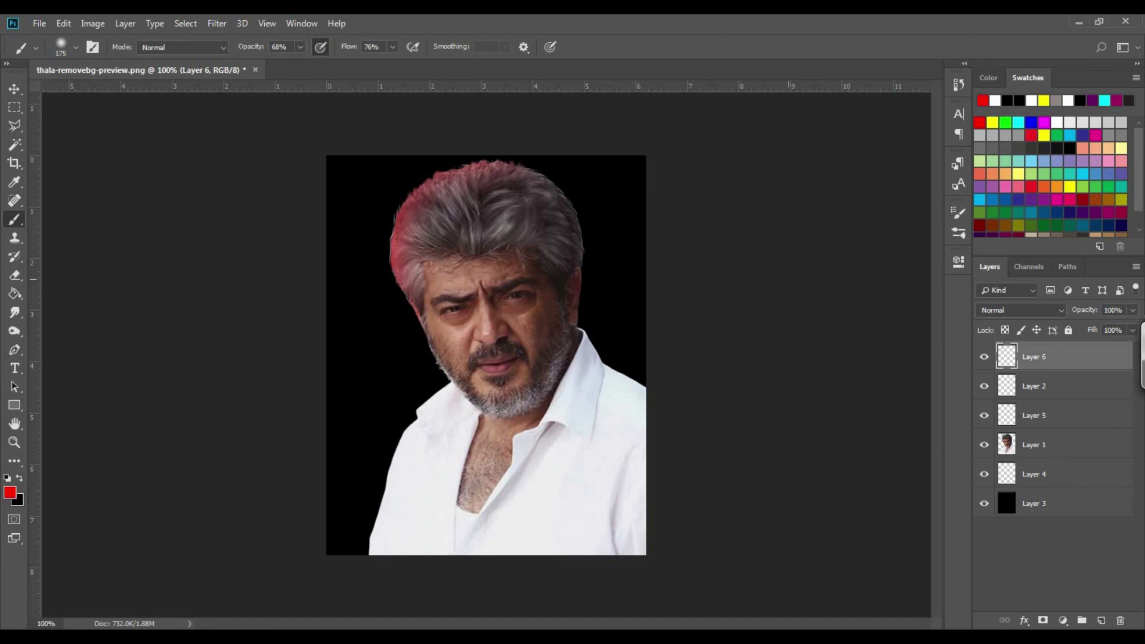
pyautogui.click(1006, 308)
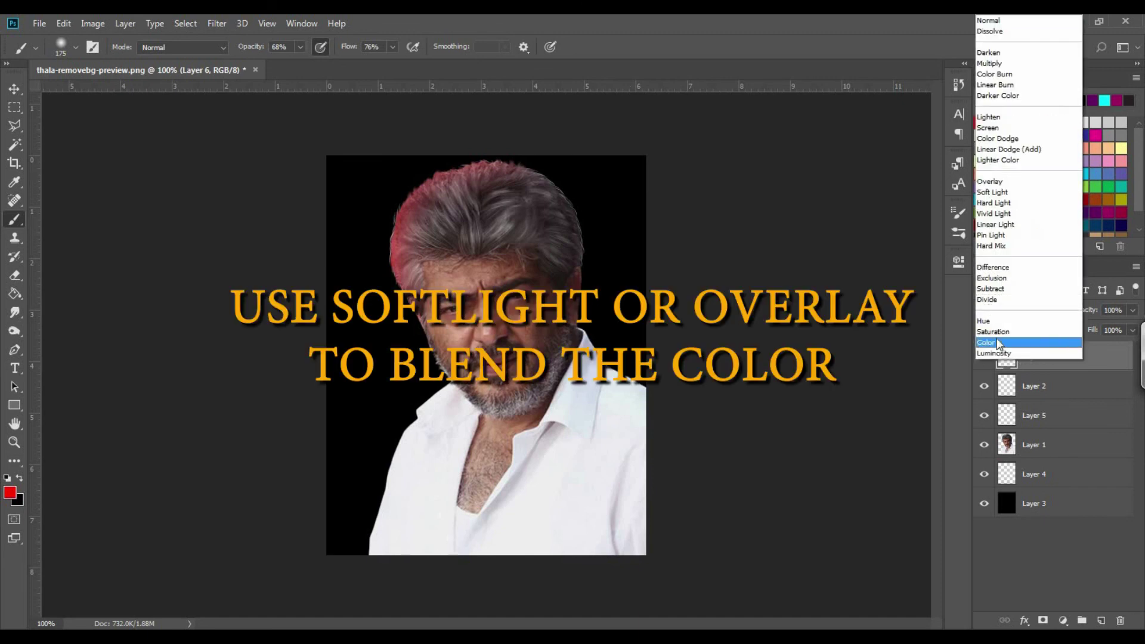
pyautogui.click(999, 332)
pyautogui.press('Up')
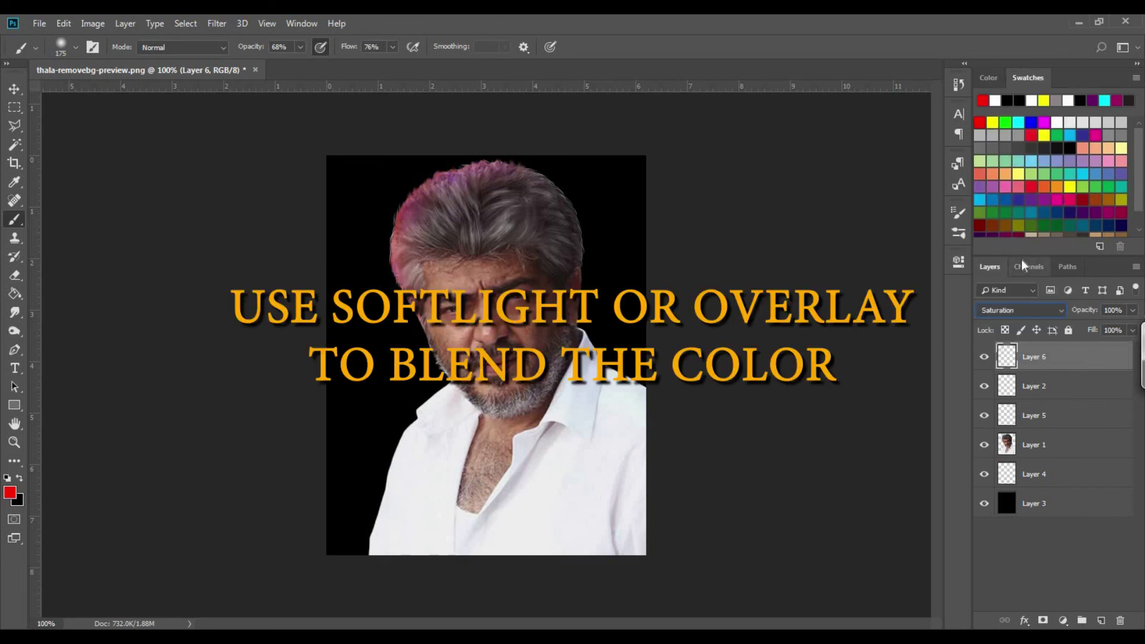
pyautogui.press('Up')
pyautogui.press('Up')
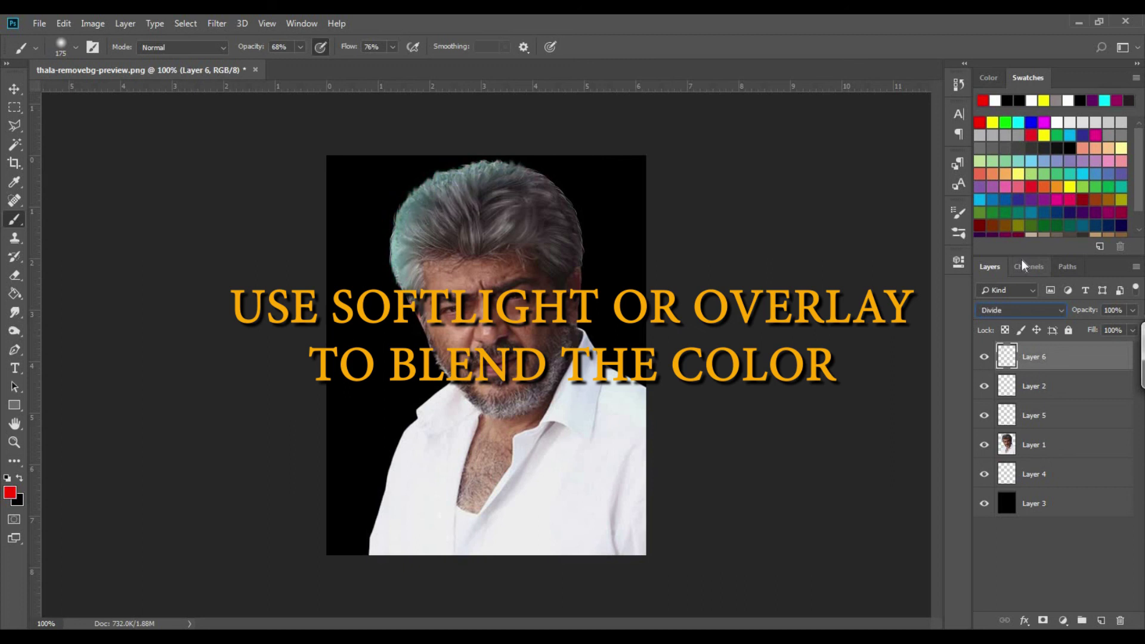
pyautogui.press('Up')
pyautogui.press('Up')
pyautogui.press('Up')
pyautogui.press('Up')
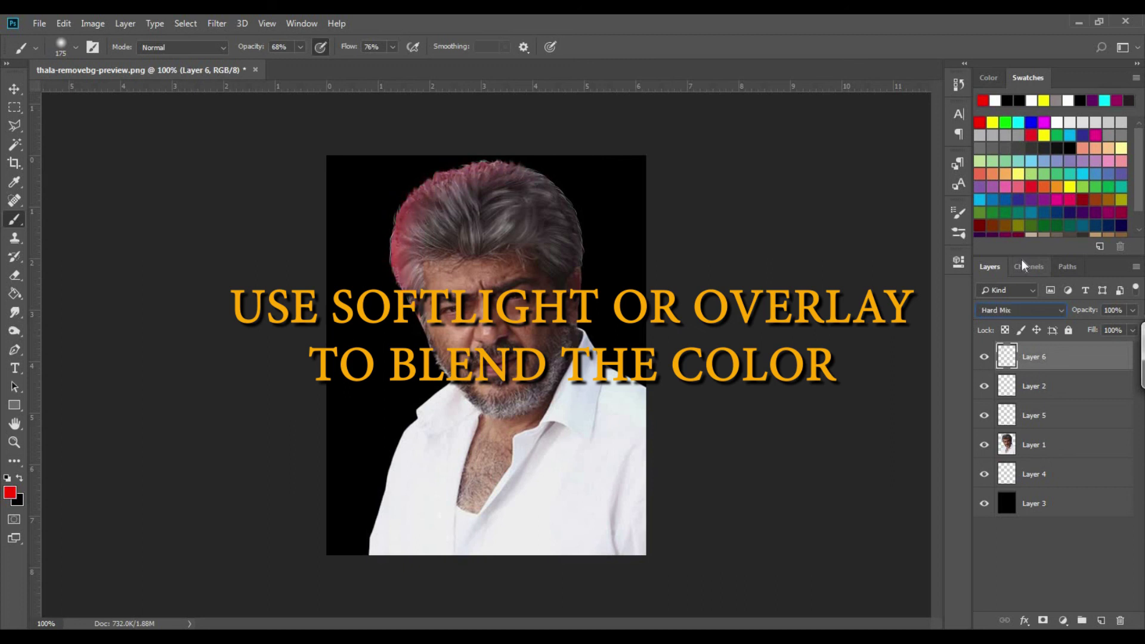
pyautogui.press('Up')
pyautogui.press('Up')
pyautogui.press('Up')
pyautogui.press('Up')
pyautogui.press('Up')
pyautogui.press('Up')
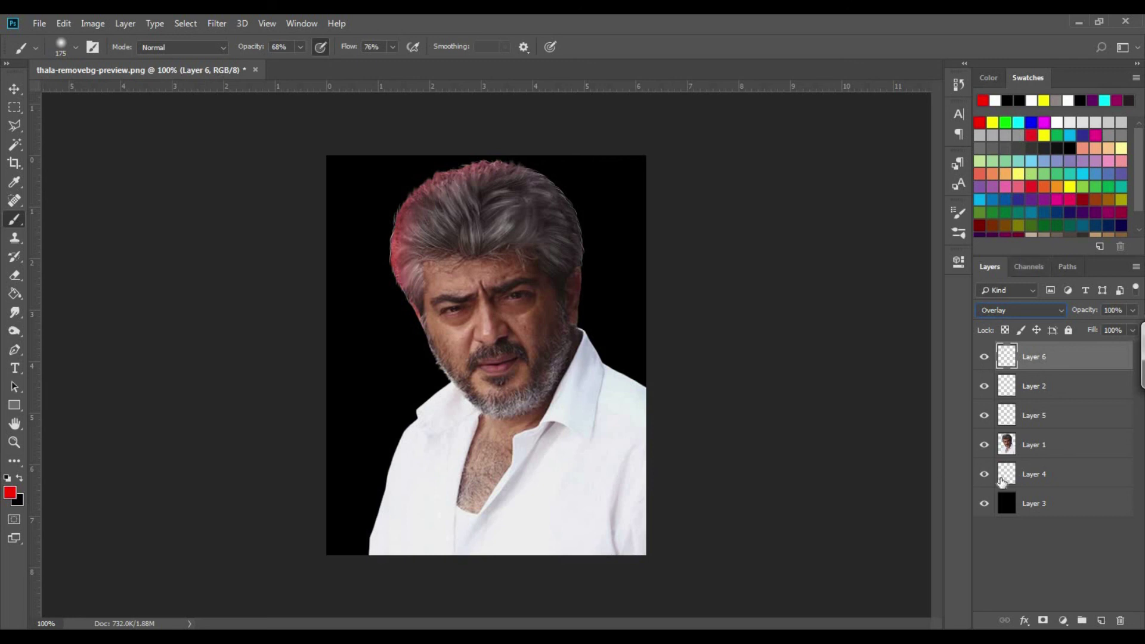
# Step: Reselect the portrait's outline, paint more red light over the left side of the face and hair at 80 px, and deselect
pyautogui.keyDown('ctrl'); pyautogui.click(1006, 446); pyautogui.keyUp('ctrl')
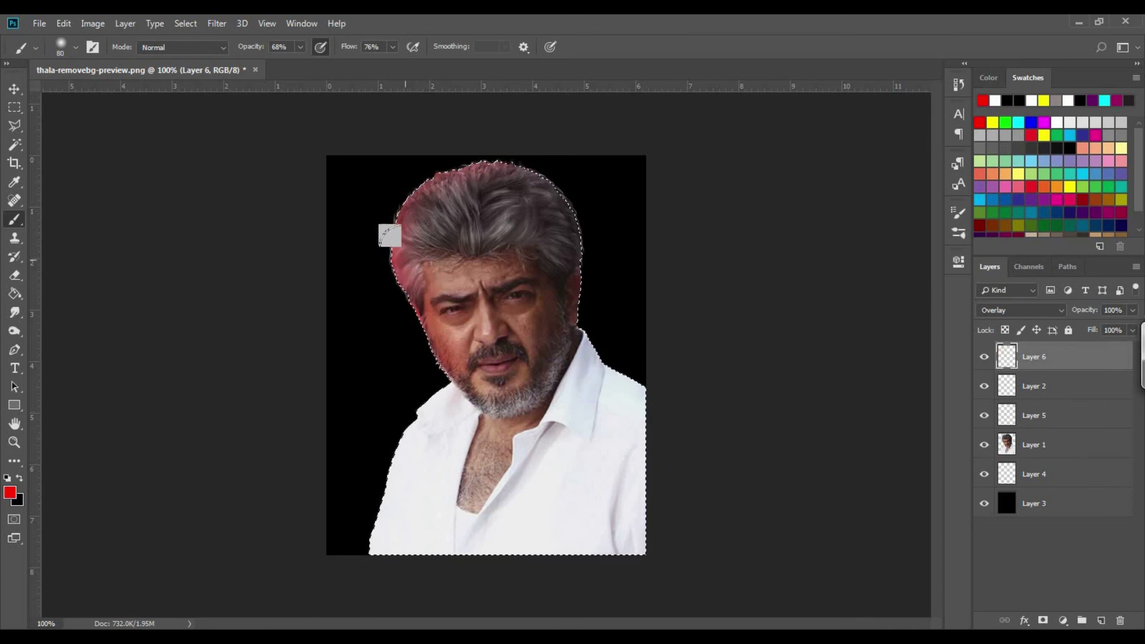
pyautogui.hotkey('ctrl', 'd')
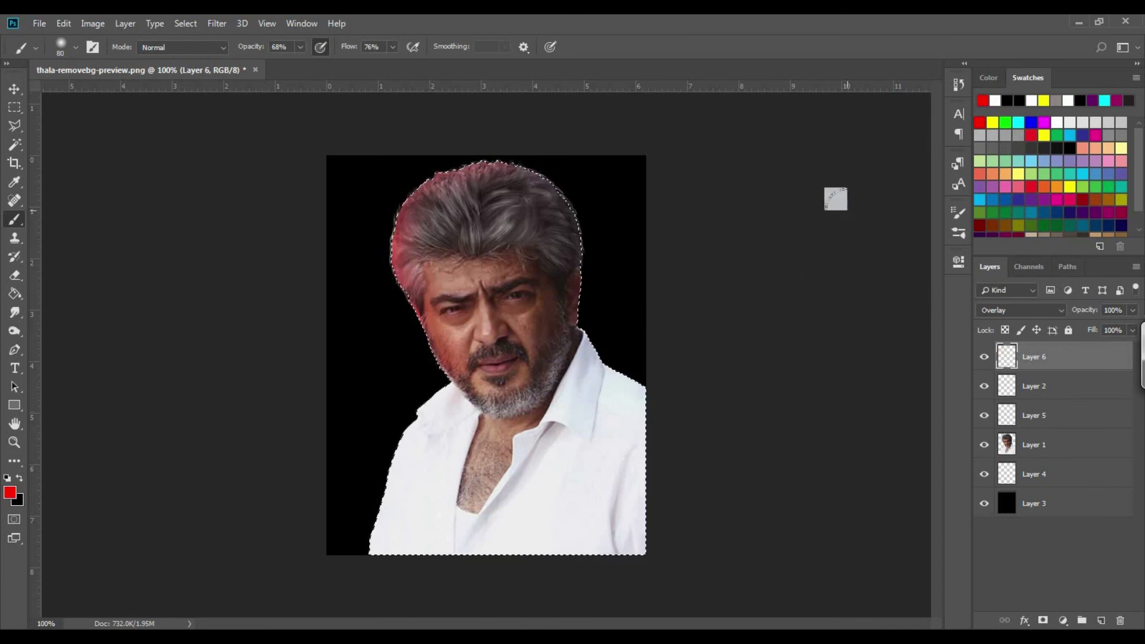